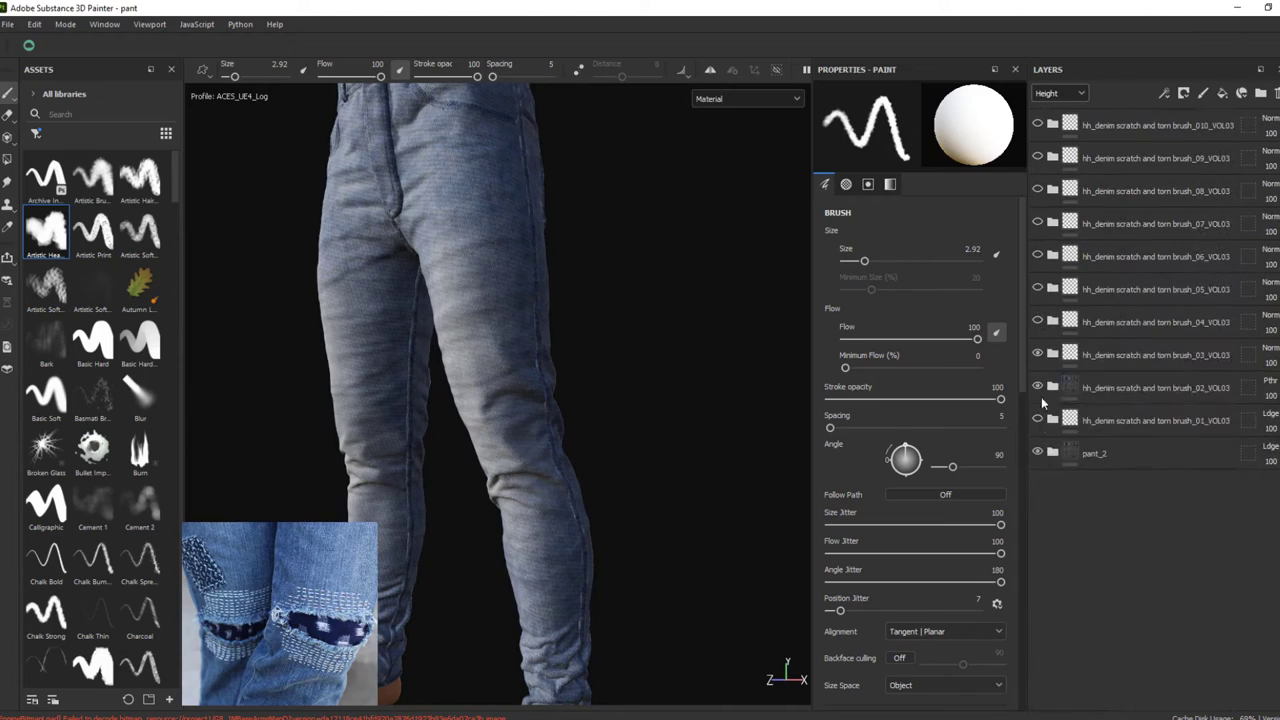
# Step: Set the project's normal map format to DirectX, then collapse the brush_02 folder
pyautogui.scroll(-1, 1041, 397)
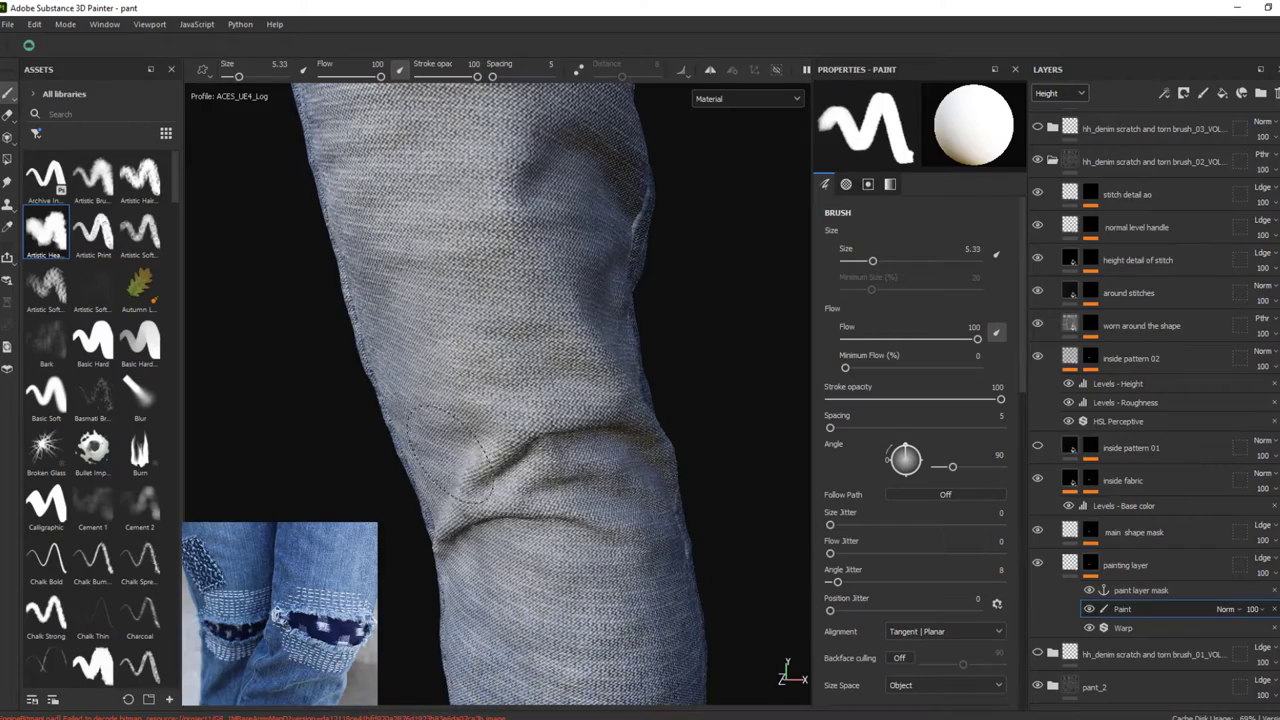
pyautogui.click(34, 24)
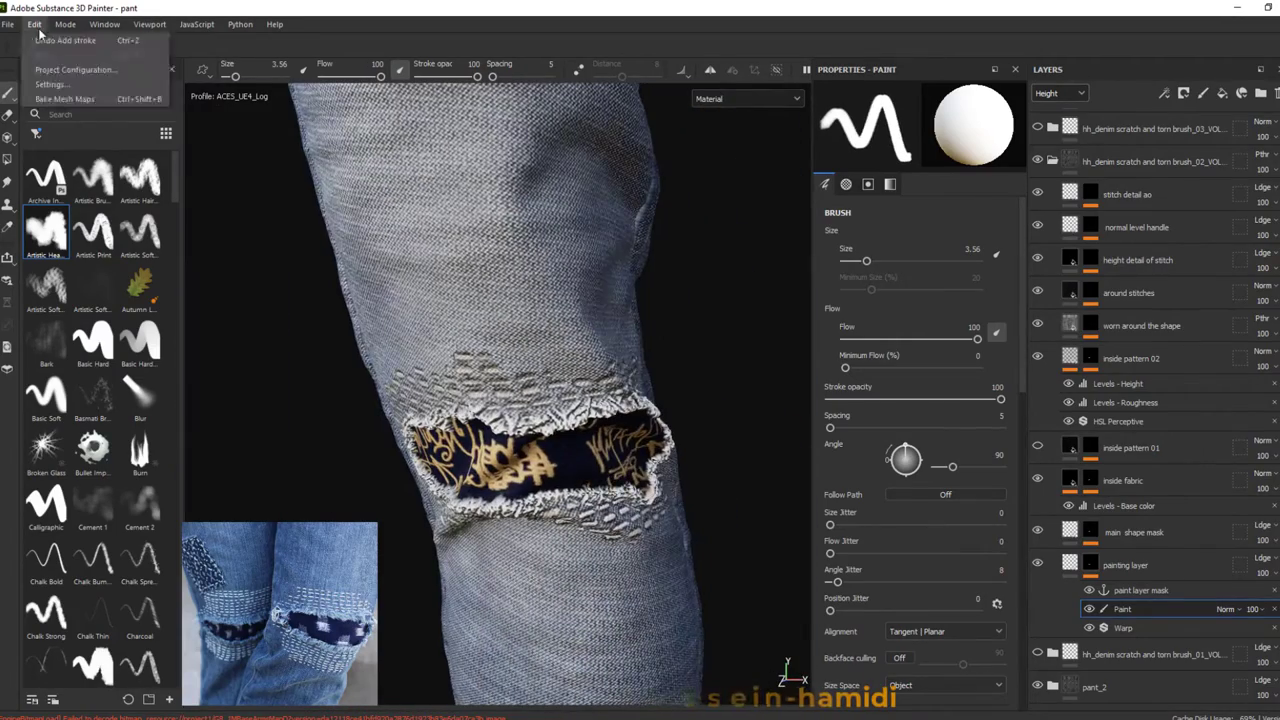
pyautogui.click(70, 66)
pyautogui.click(594, 306)
pyautogui.click(598, 325)
pyautogui.click(709, 484)
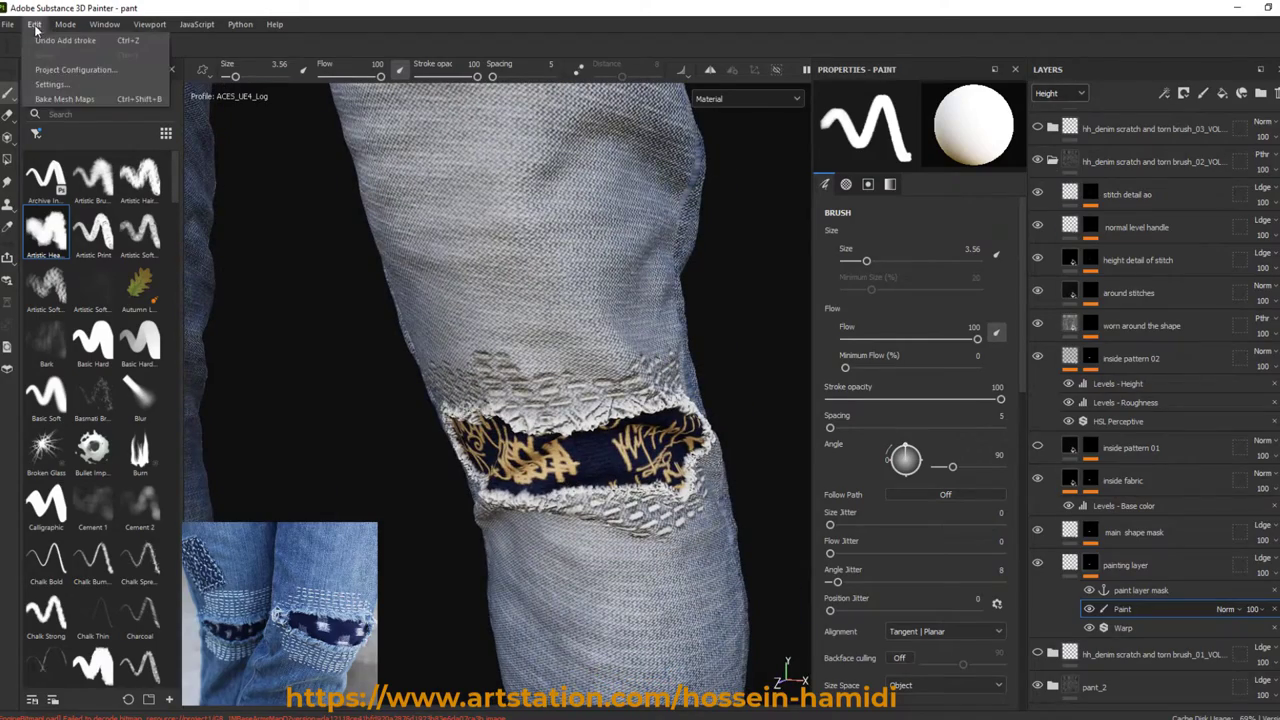
pyautogui.click(1052, 388)
pyautogui.click(1052, 388)
# Step: Expand the brush_02 scratch folder and review the displacement/tessellation shader settings
pyautogui.click(1052, 388)
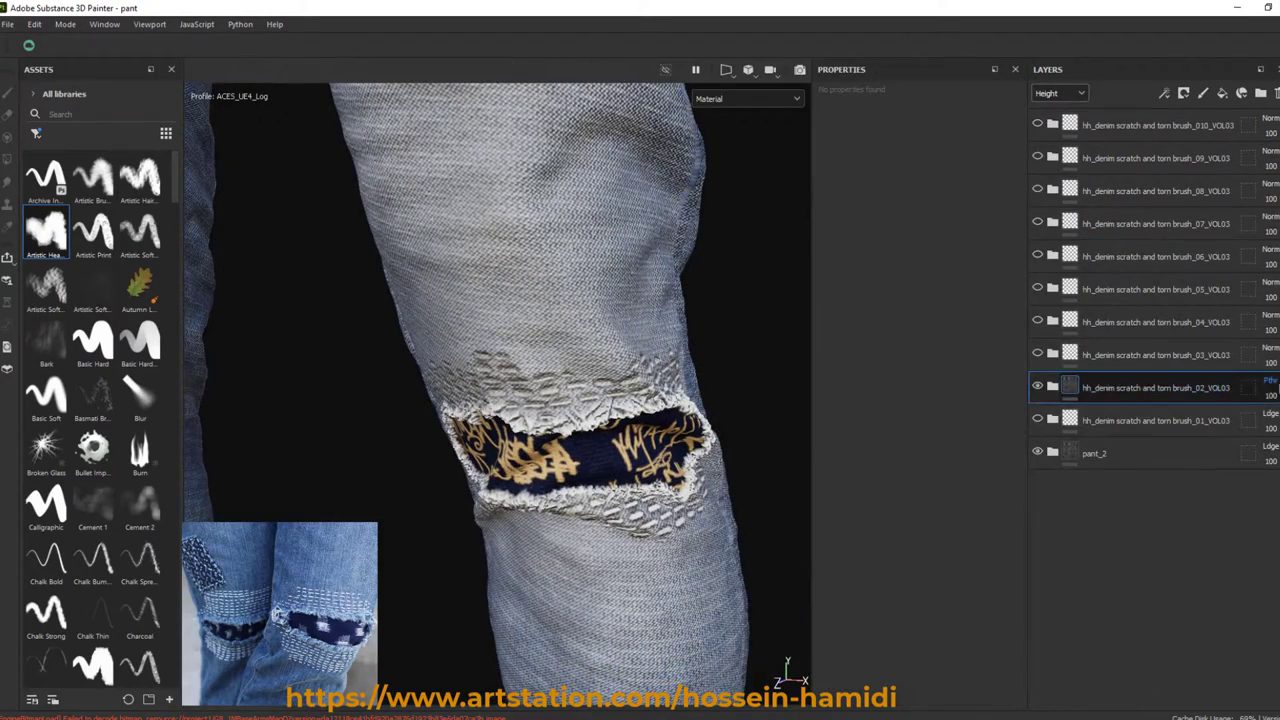
pyautogui.moveTo(700, 400)
pyautogui.keyDown('alt'); pyautogui.mouseDown()
pyautogui.moveTo(727, 421)
pyautogui.moveTo(1195, 411)
pyautogui.mouseUp(); pyautogui.keyUp('alt')
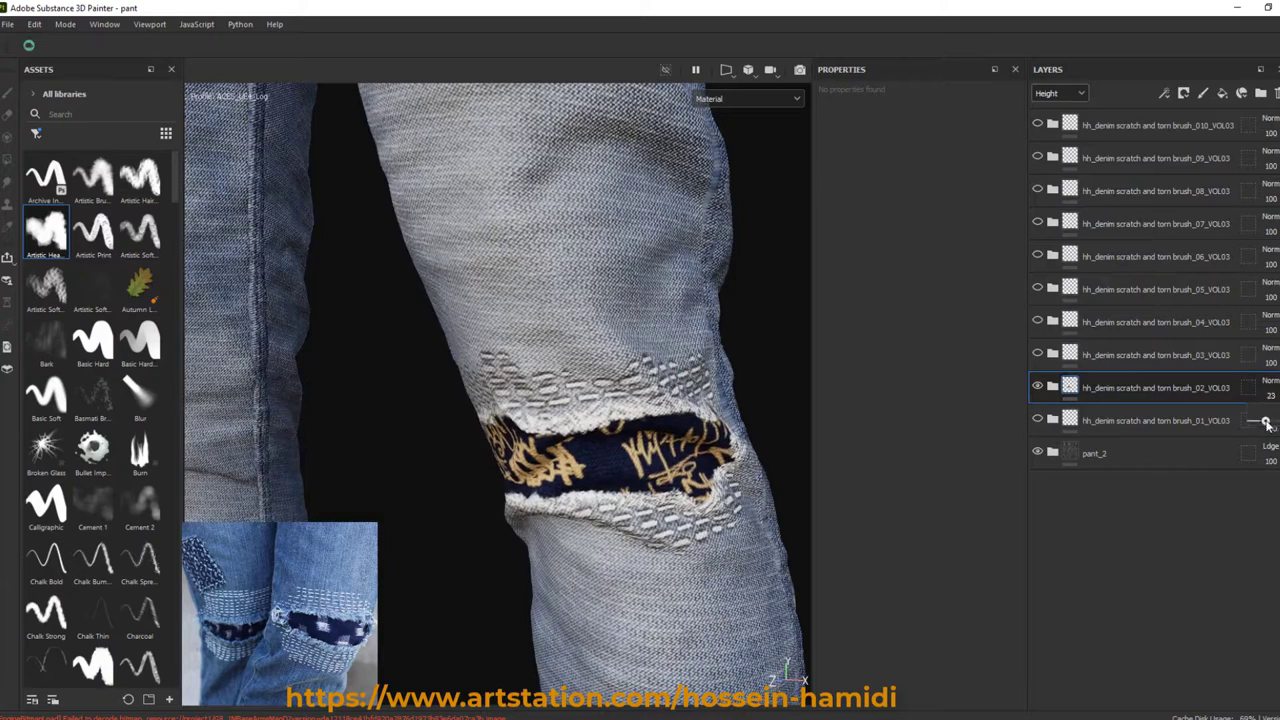
pyautogui.click(1052, 388)
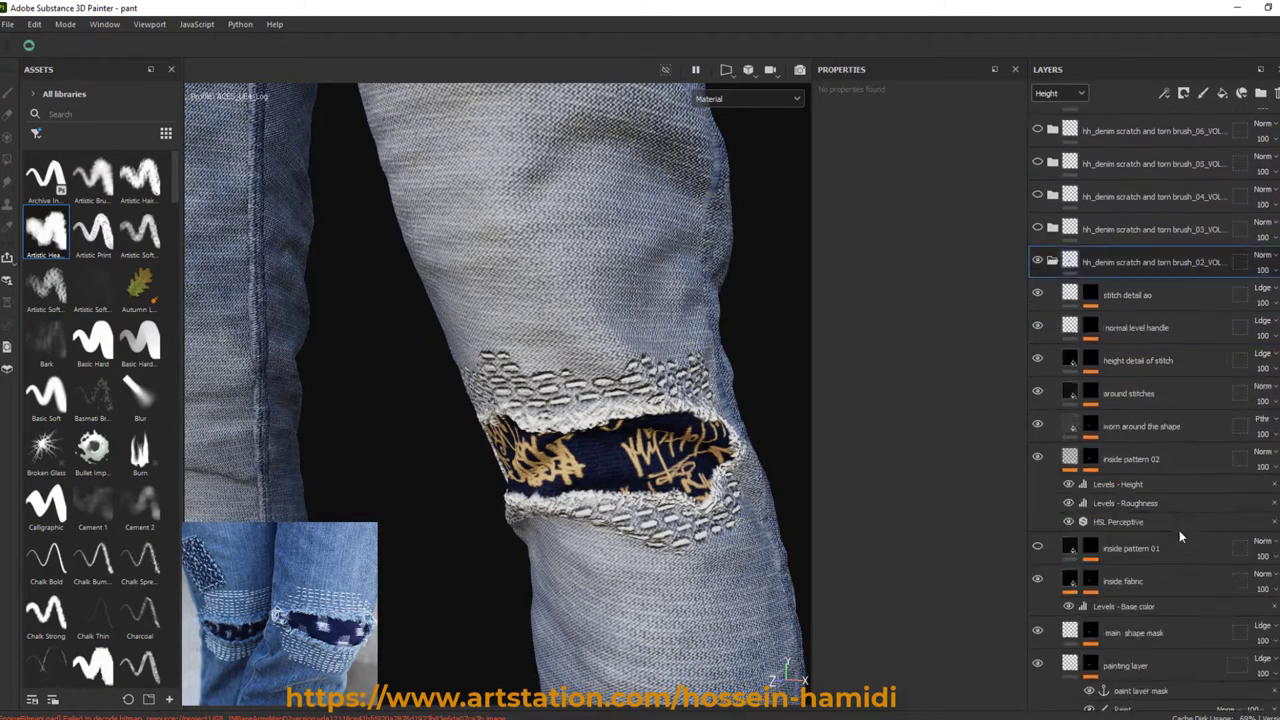
pyautogui.click(1276, 161)
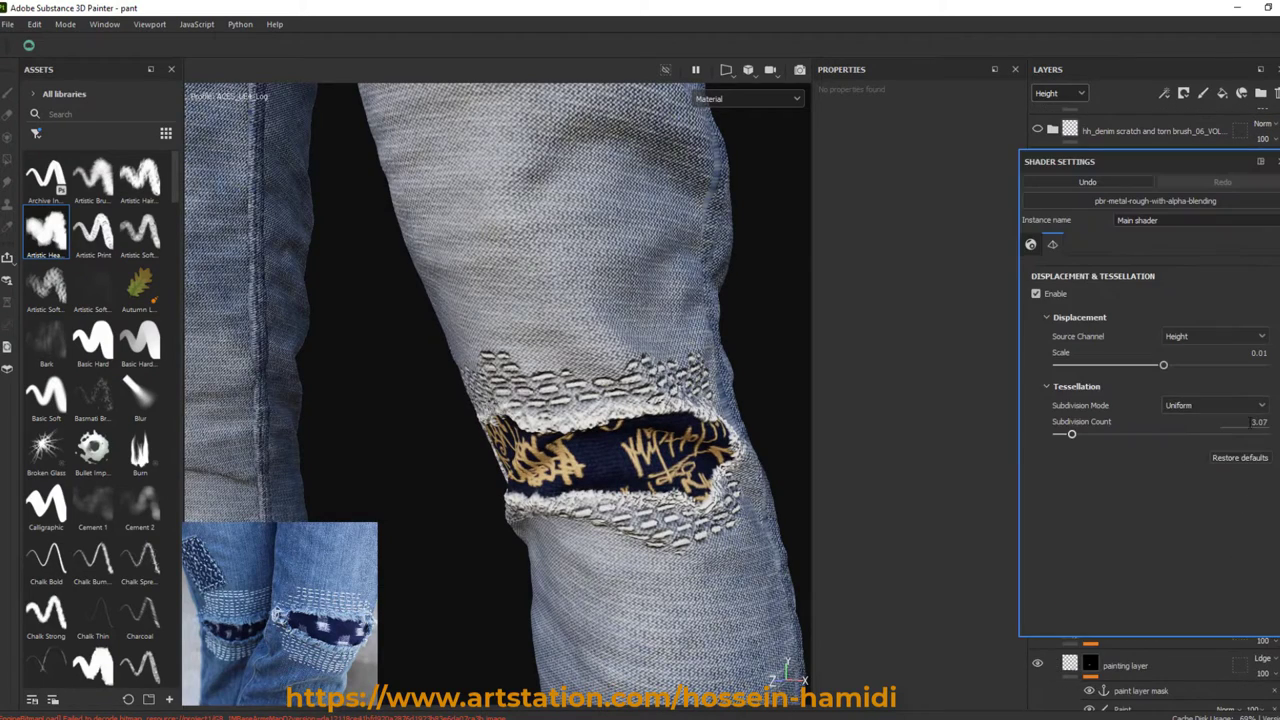
pyautogui.click(1257, 257)
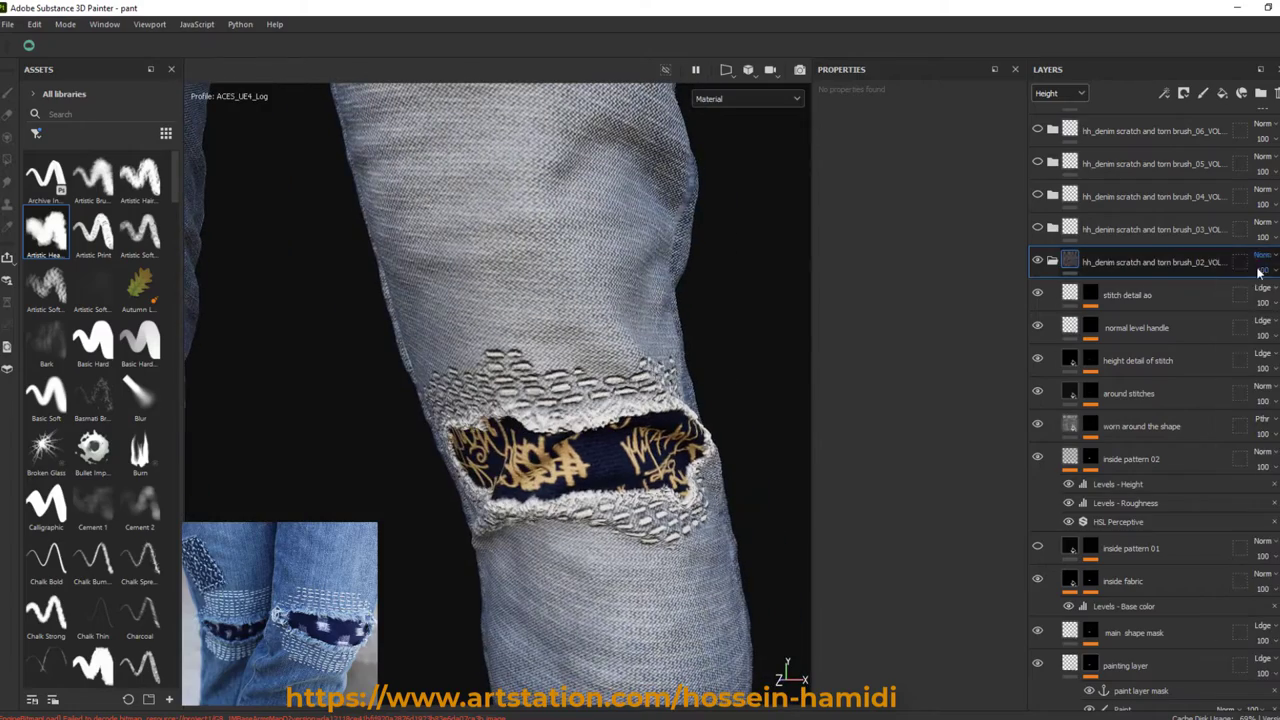
# Step: Set the brush_02 folder opacity to 50 and select the worn-edge mask's Highpass filter
pyautogui.click(1265, 299)
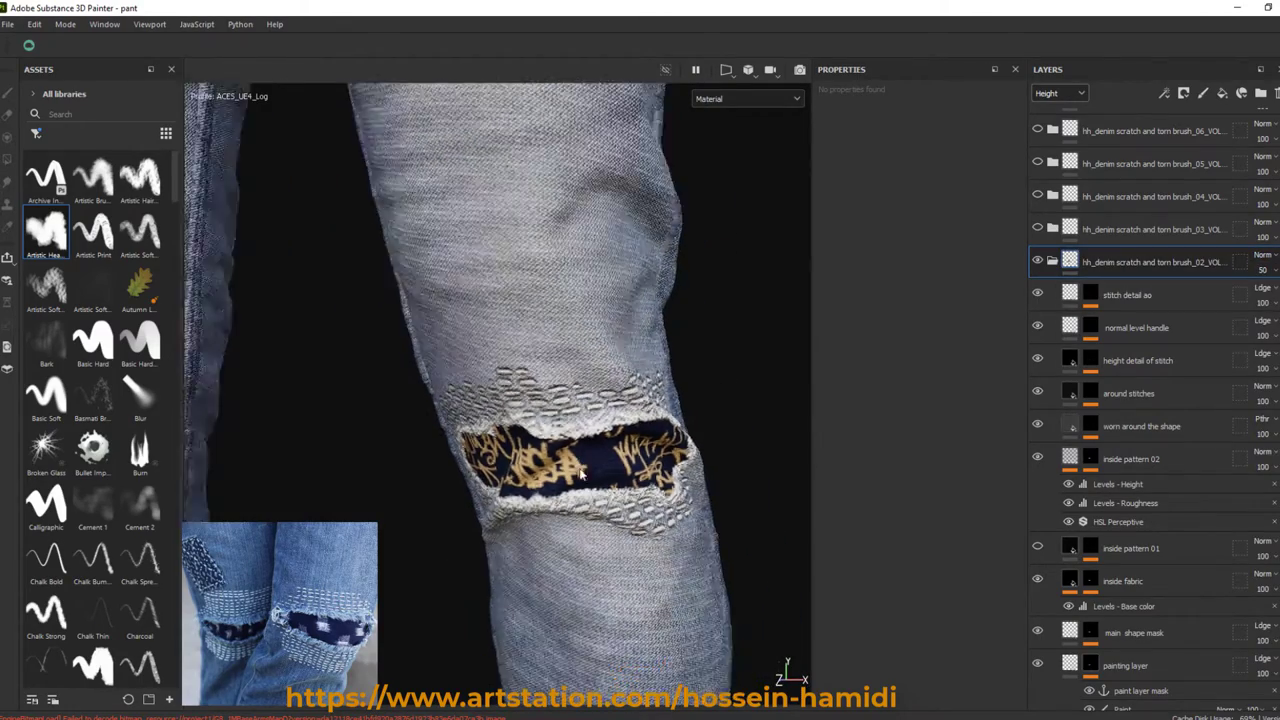
pyautogui.keyDown('alt'); pyautogui.moveTo(430, 400); pyautogui.dragTo(500, 517); pyautogui.keyUp('alt')
pyautogui.click(1090, 426)
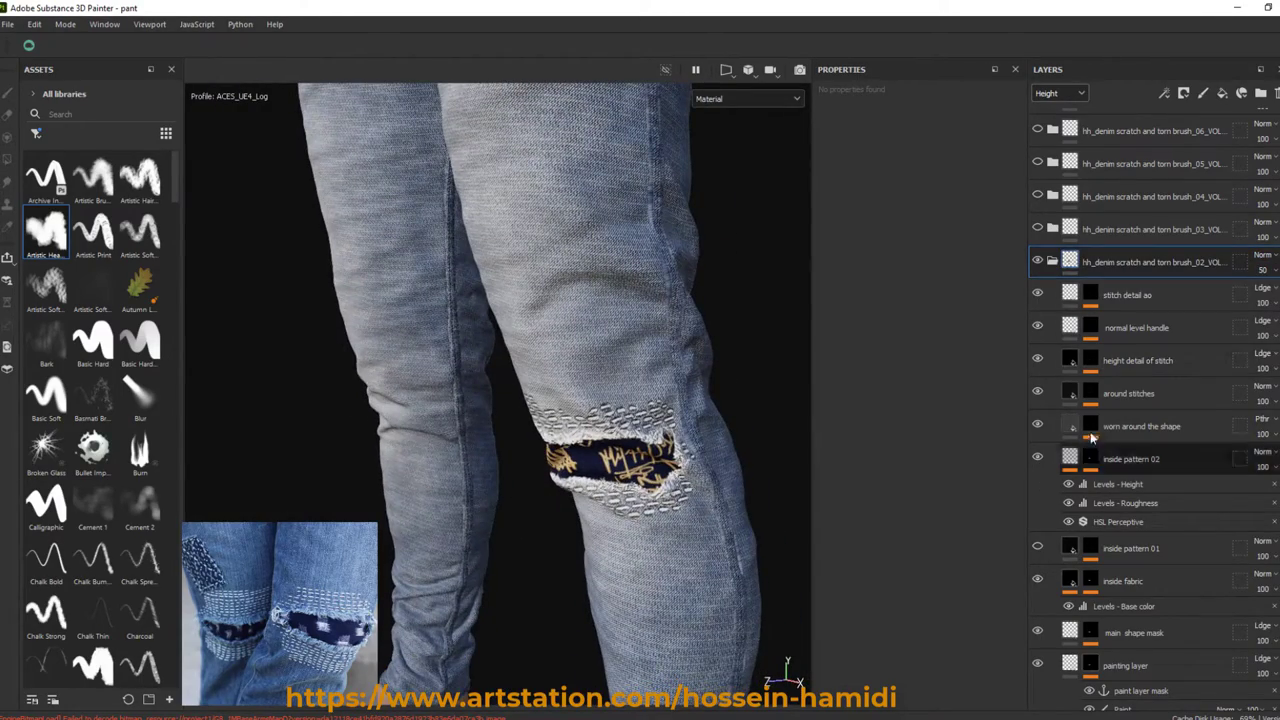
# Step: Lower the worn-edge Highpass radius to 0.97 and select the Paint effect
pyautogui.press('m')
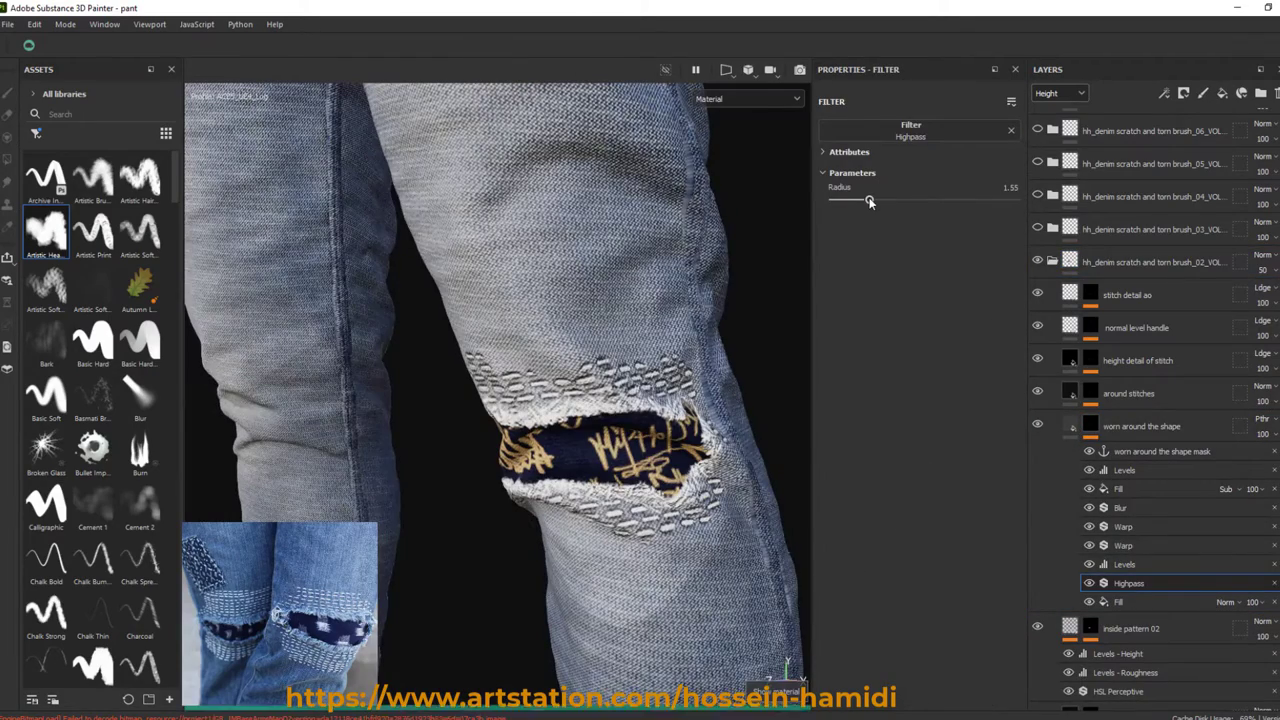
pyautogui.moveTo(870, 201); pyautogui.dragTo(851, 201)
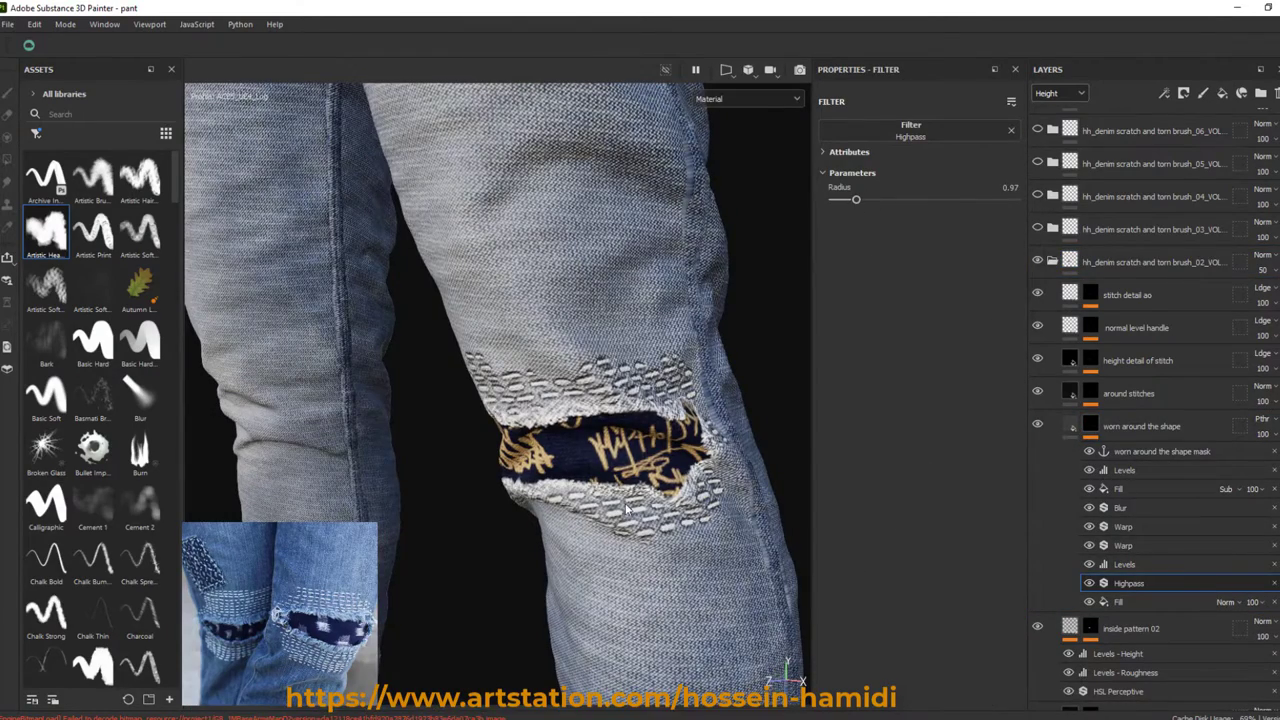
pyautogui.keyDown('alt'); pyautogui.moveTo(626, 510); pyautogui.dragTo(700, 470); pyautogui.keyUp('alt')
pyautogui.scroll(-5, 1130, 640)
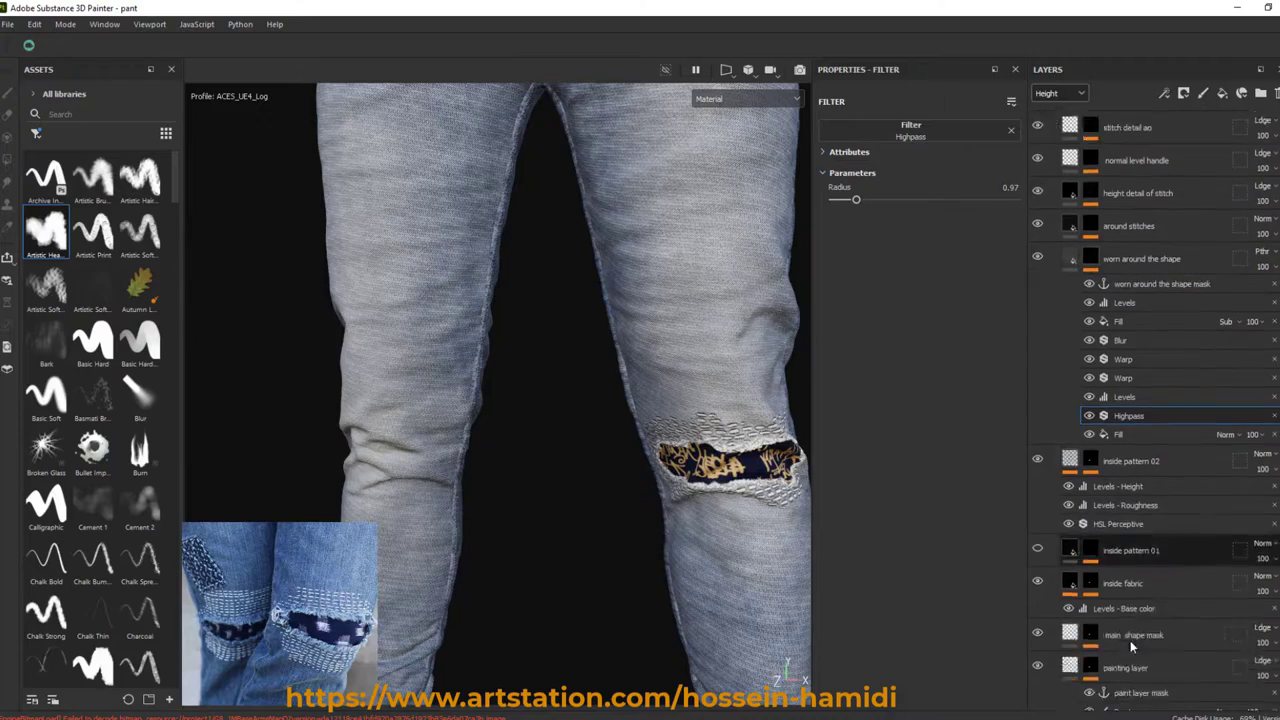
pyautogui.click(1122, 672)
# Step: Inspect the knee patch, then enable and expand the hh_denim brush_03 folder
pyautogui.scroll(-2, 1130, 600)
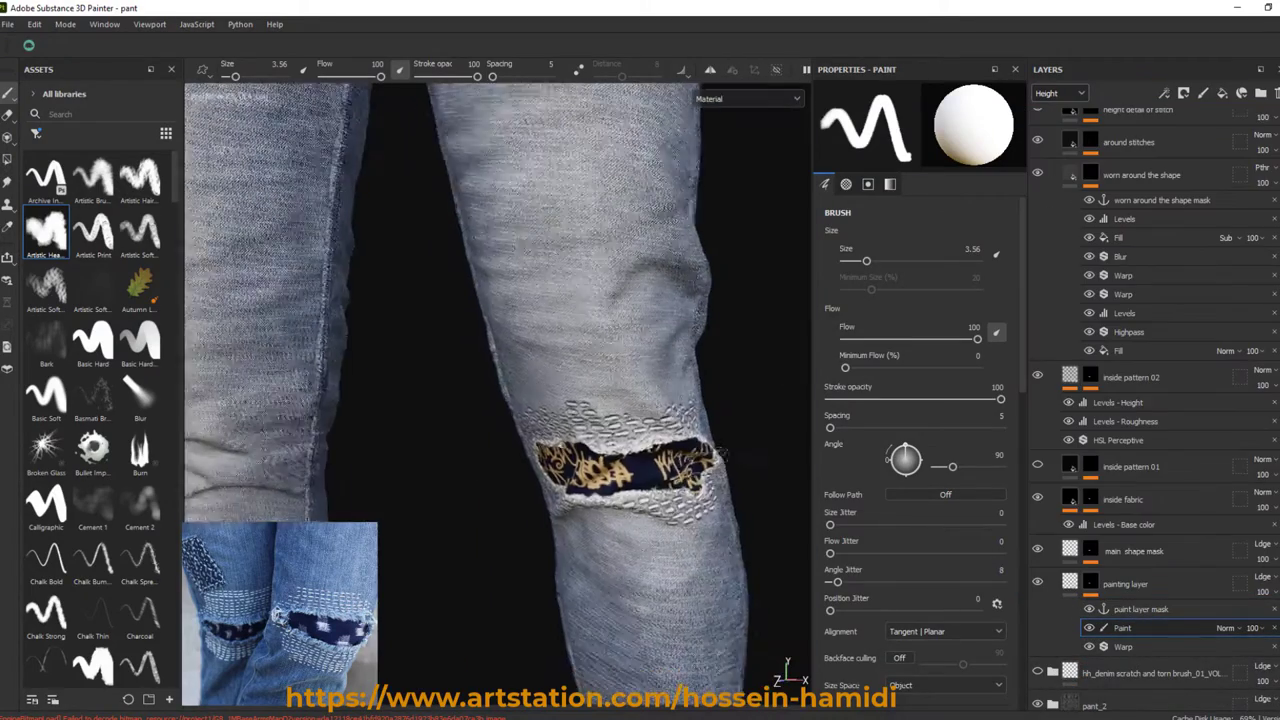
pyautogui.keyDown('alt'); pyautogui.moveTo(620, 460); pyautogui.dragTo(640, 455); pyautogui.keyUp('alt')
pyautogui.moveTo(660, 400)
pyautogui.keyDown('alt'); pyautogui.mouseDown()
pyautogui.moveTo(570, 410)
pyautogui.moveTo(601, 480)
pyautogui.mouseUp(); pyautogui.keyUp('alt')
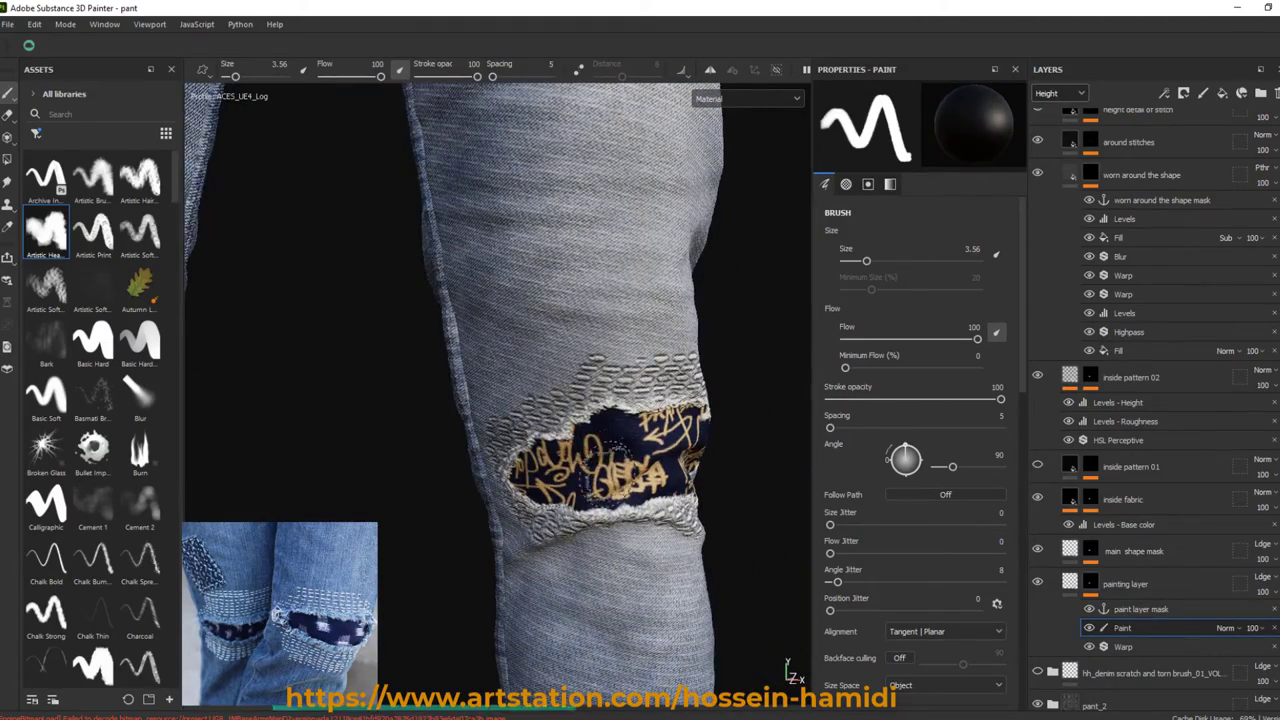
pyautogui.scroll(-5, 600, 400)
pyautogui.scroll(5, 1089, 443)
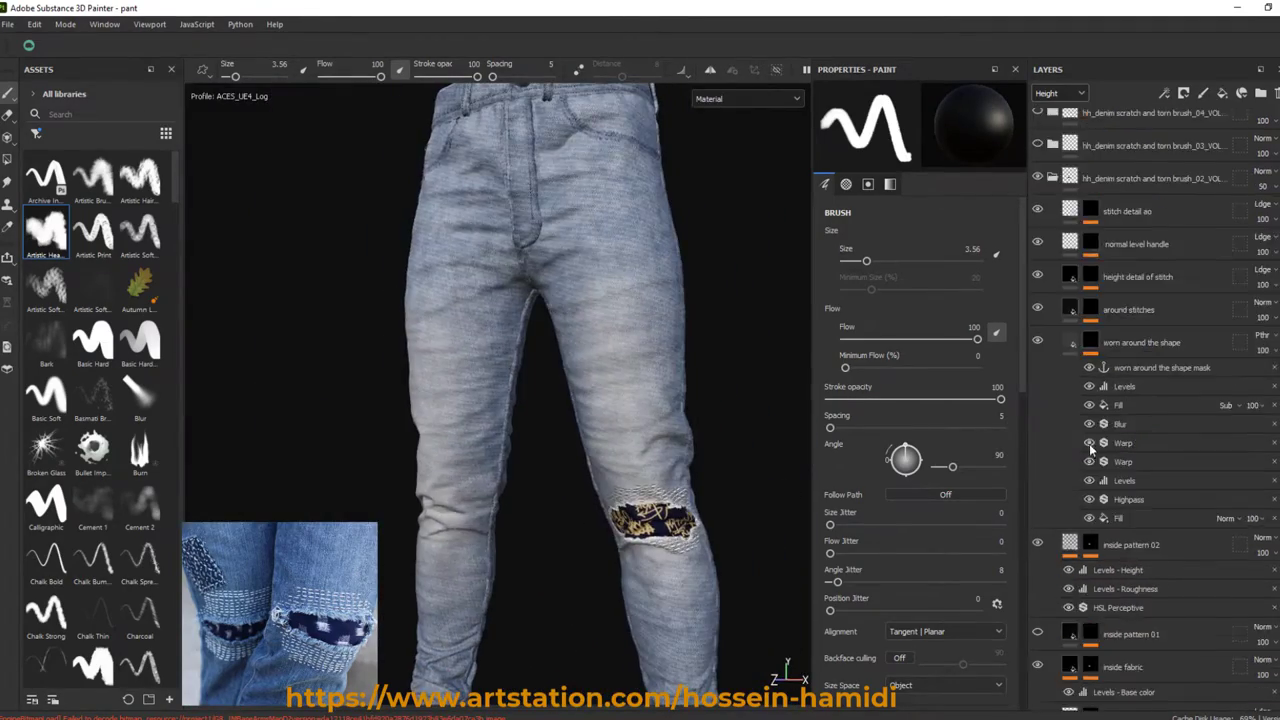
pyautogui.click(1037, 353)
# Step: On brush_03's Paint layer, paint a triangular chainmail hole on the upper thigh at brush size 2.57
pyautogui.scroll(-3, 1144, 555)
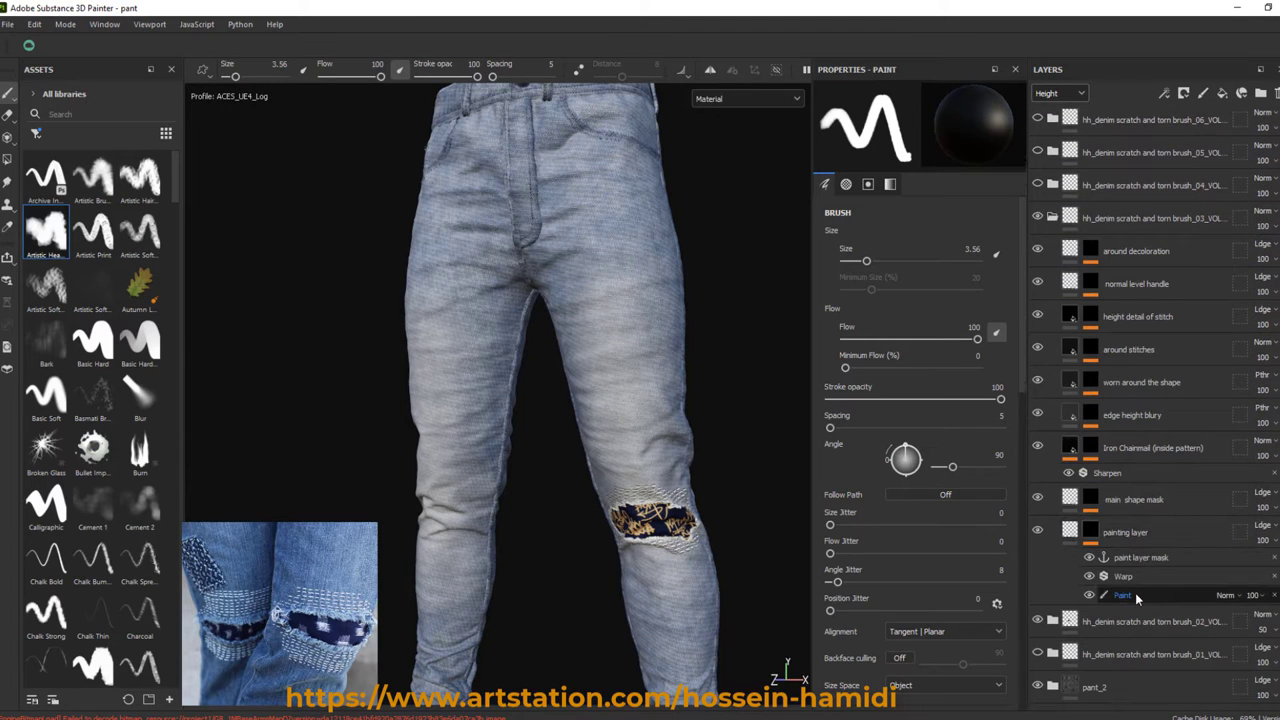
pyautogui.click(1136, 595)
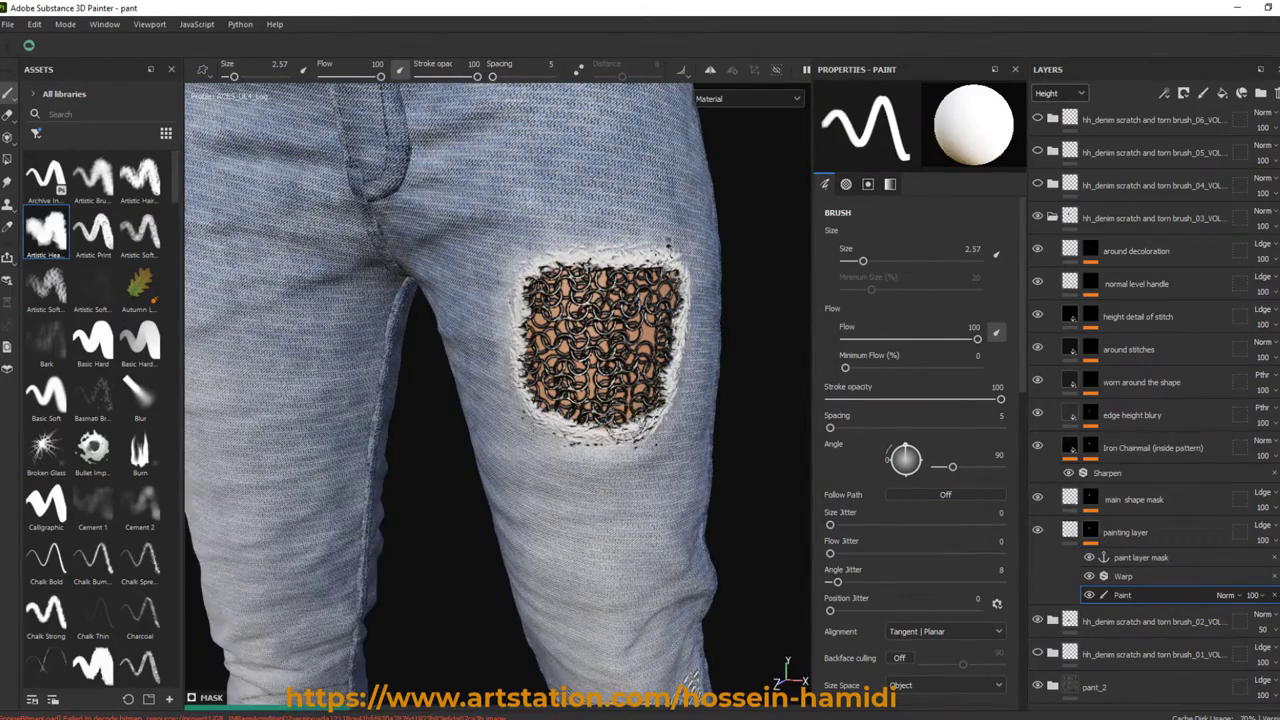
pyautogui.moveTo(571, 320); pyautogui.dragTo(612, 318)
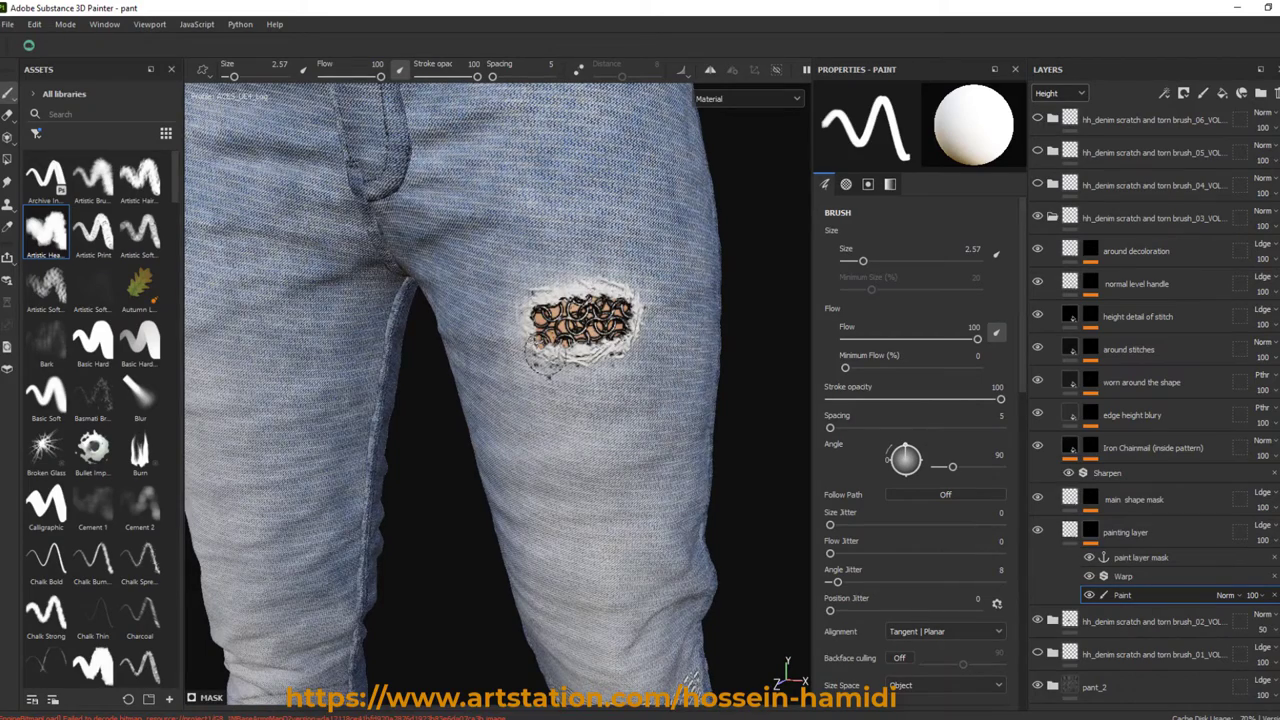
pyautogui.moveTo(562, 379); pyautogui.dragTo(580, 420)
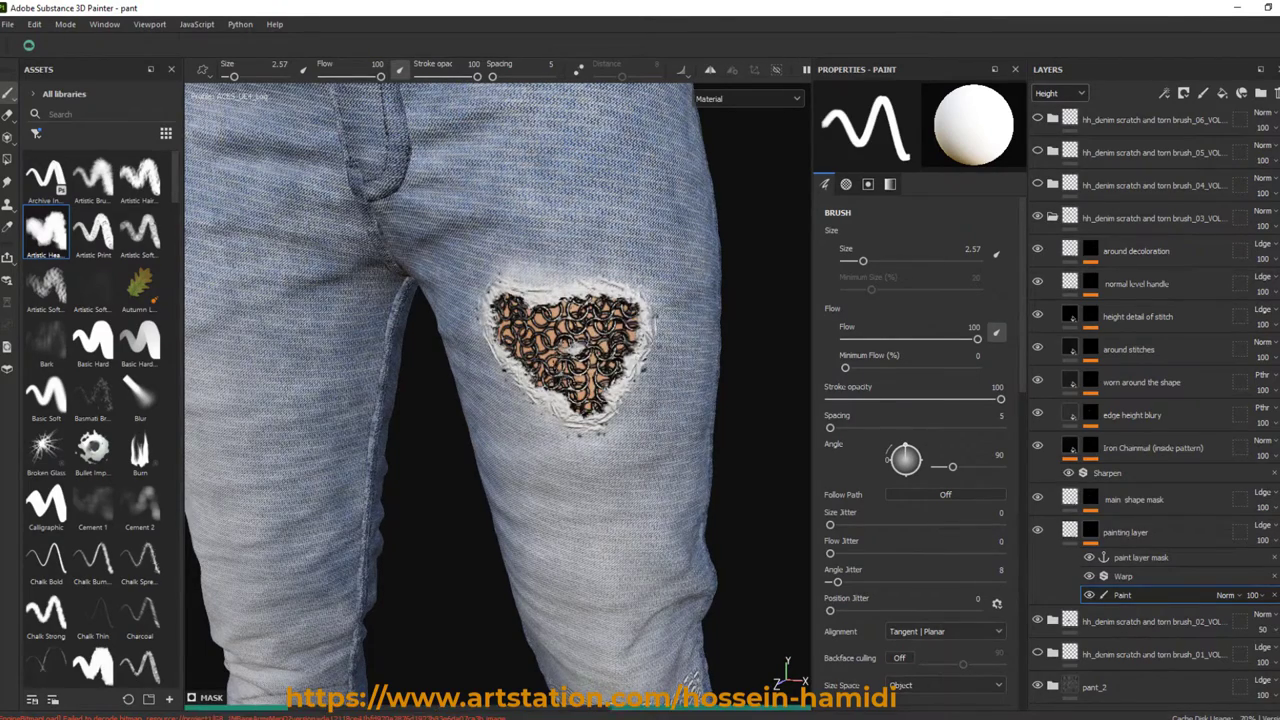
pyautogui.scroll(-3, 605, 335)
# Step: Set the Iron Chainmail fill layer's normal intensity to 0.2
pyautogui.keyDown('alt'); pyautogui.click(1090, 409); pyautogui.keyUp('alt')
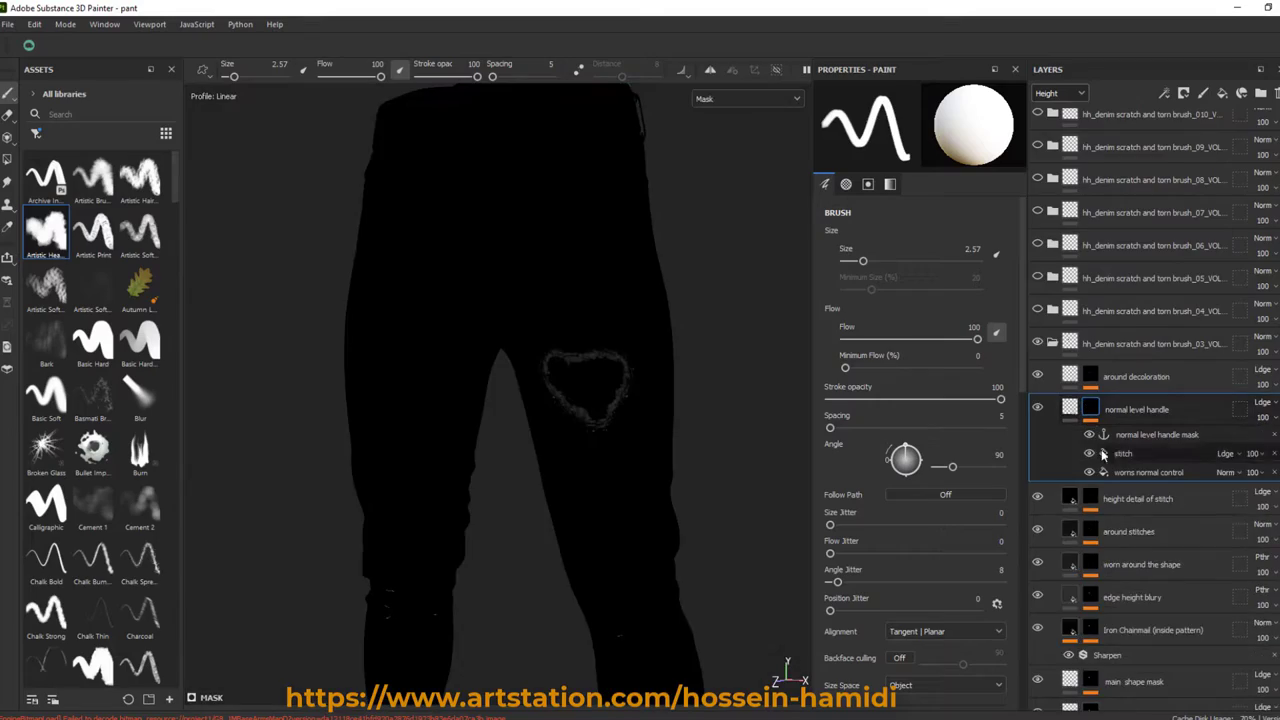
pyautogui.scroll(-2, 1150, 450)
pyautogui.keyDown('alt'); pyautogui.click(1090, 546); pyautogui.keyUp('alt')
pyautogui.click(1070, 546)
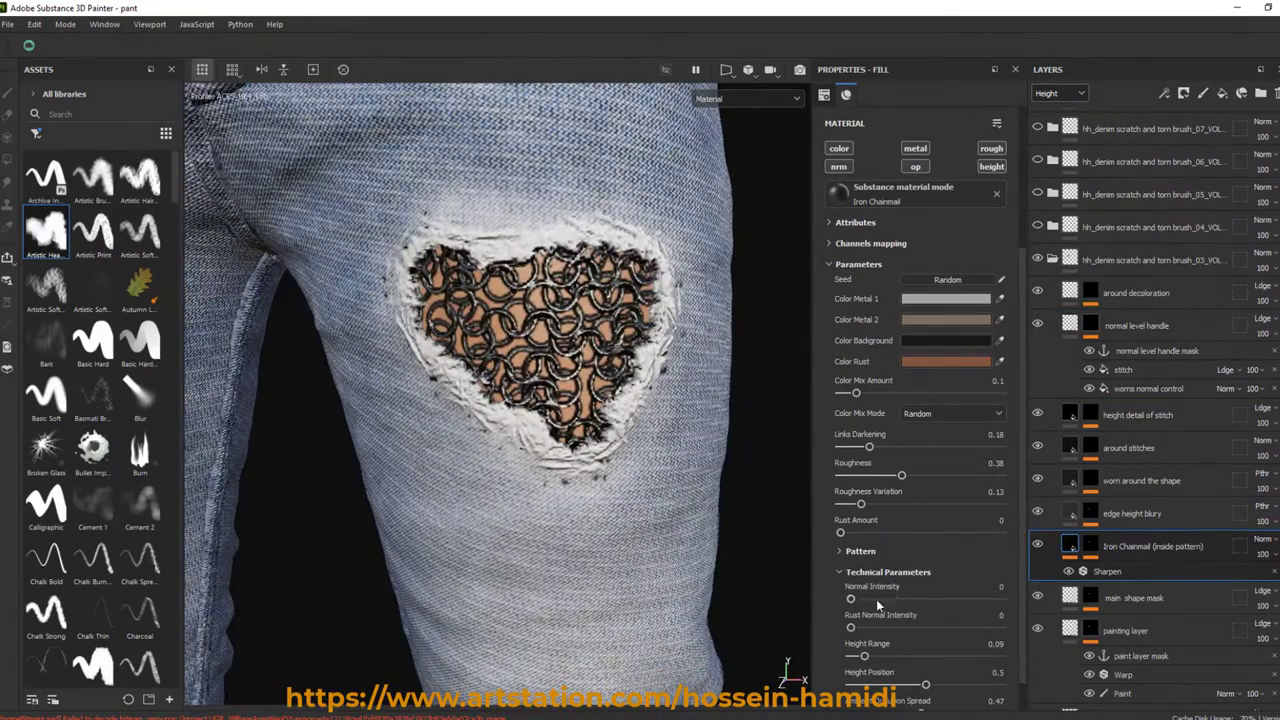
pyautogui.moveTo(893, 600); pyautogui.dragTo(880, 600)
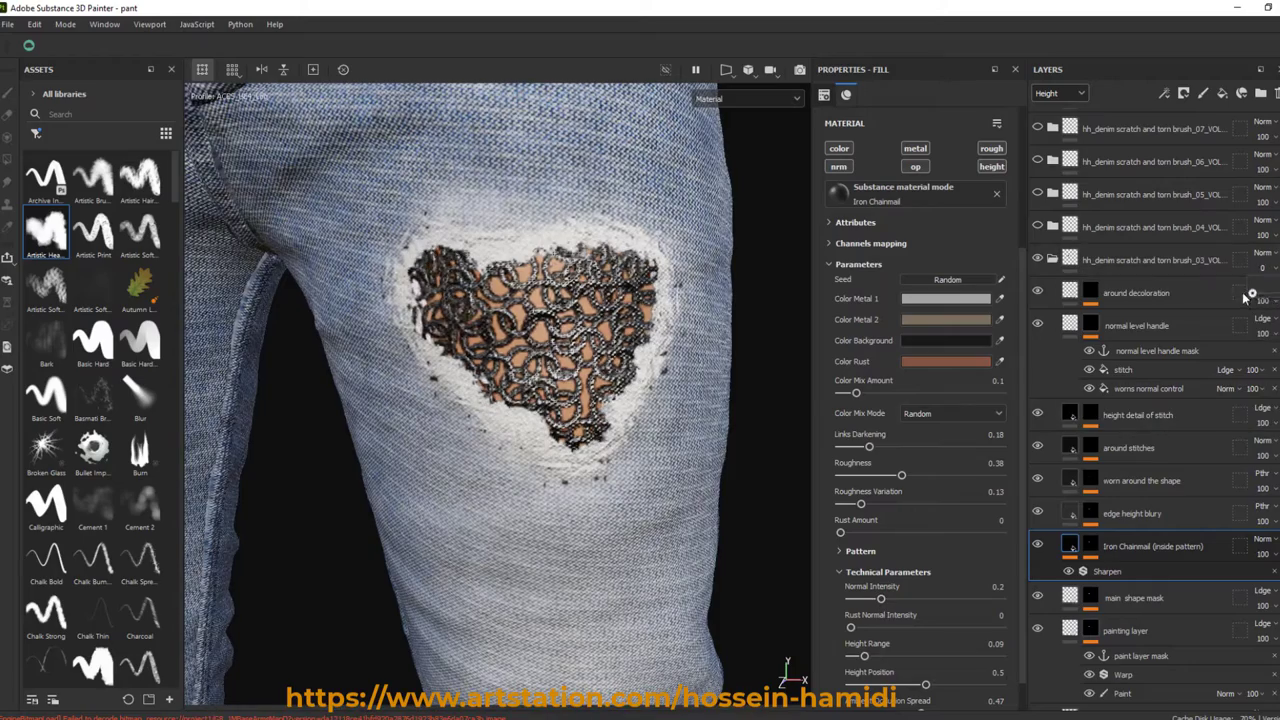
# Step: Make the brush_03 folder Passthrough at 48 opacity, collapse it, and expand the _04 group
pyautogui.click(1262, 253)
pyautogui.click(1250, 262)
pyautogui.moveTo(1262, 296); pyautogui.dragTo(1276, 294)
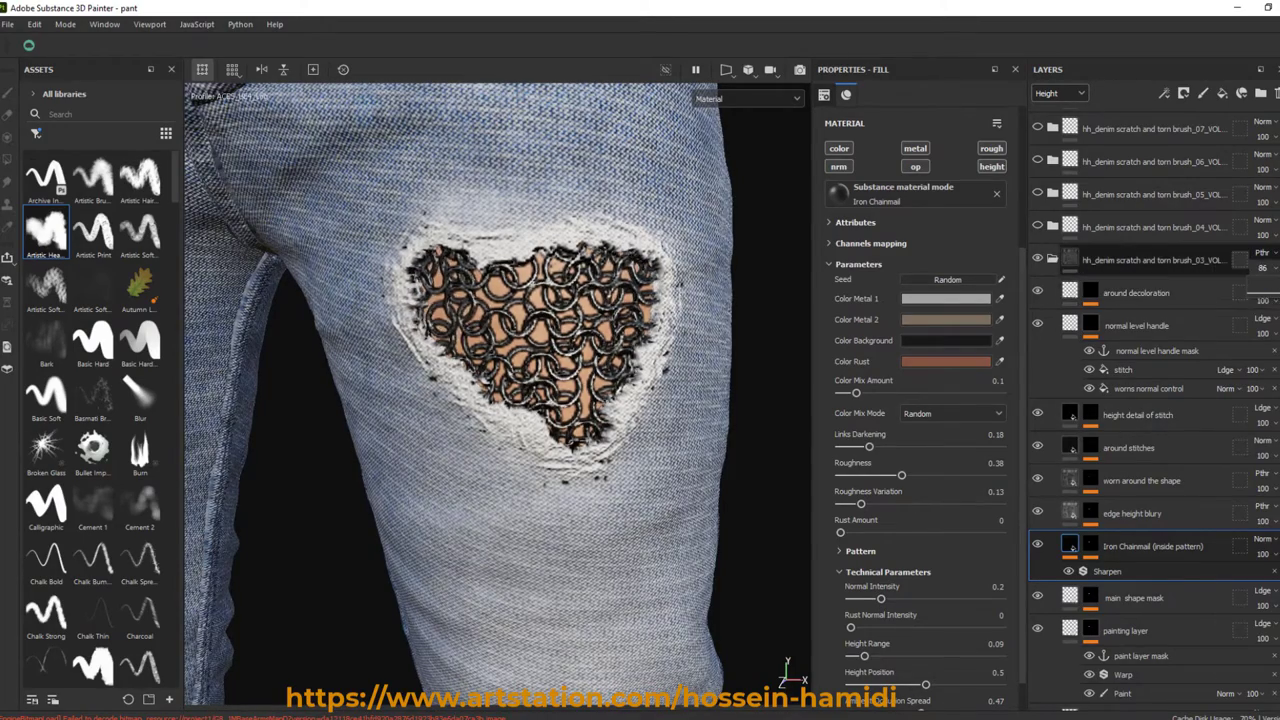
pyautogui.scroll(-5, 540, 454)
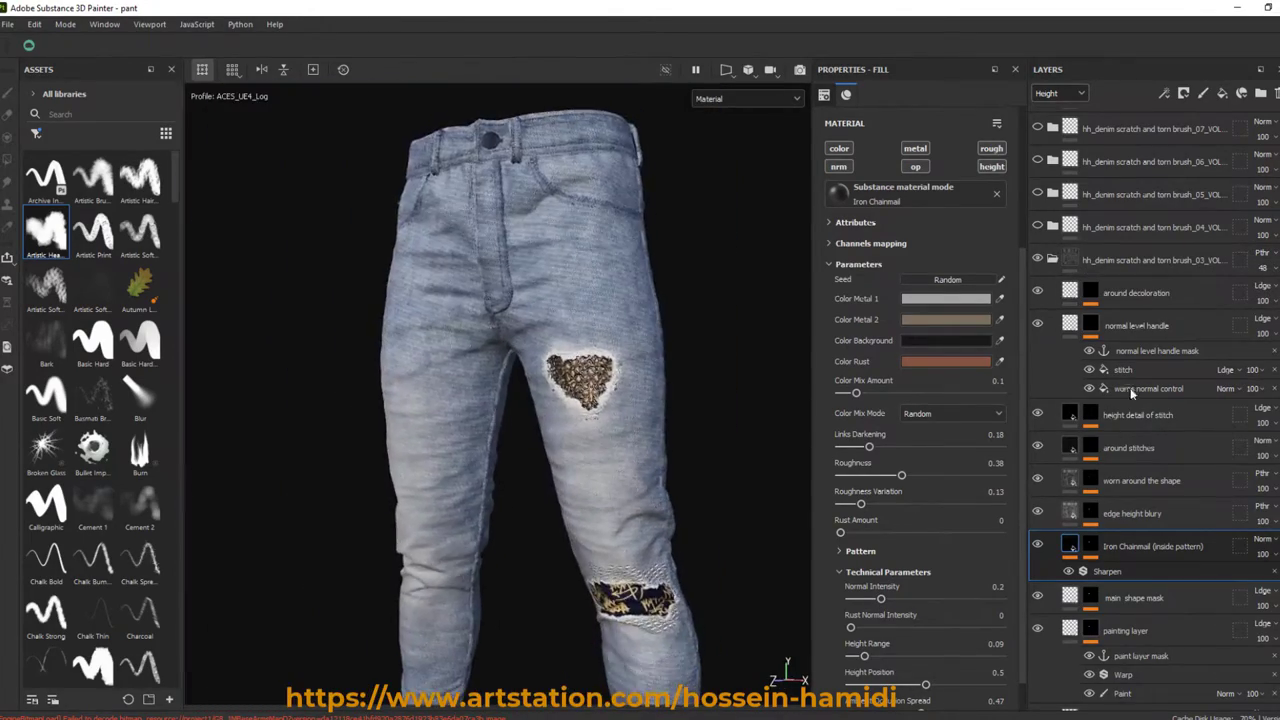
pyautogui.click(1052, 260)
pyautogui.click(1051, 321)
# Step: On the _04 Paint layer, paint frayed torn holes on both thighs with brush size 6.77
pyautogui.click(1122, 614)
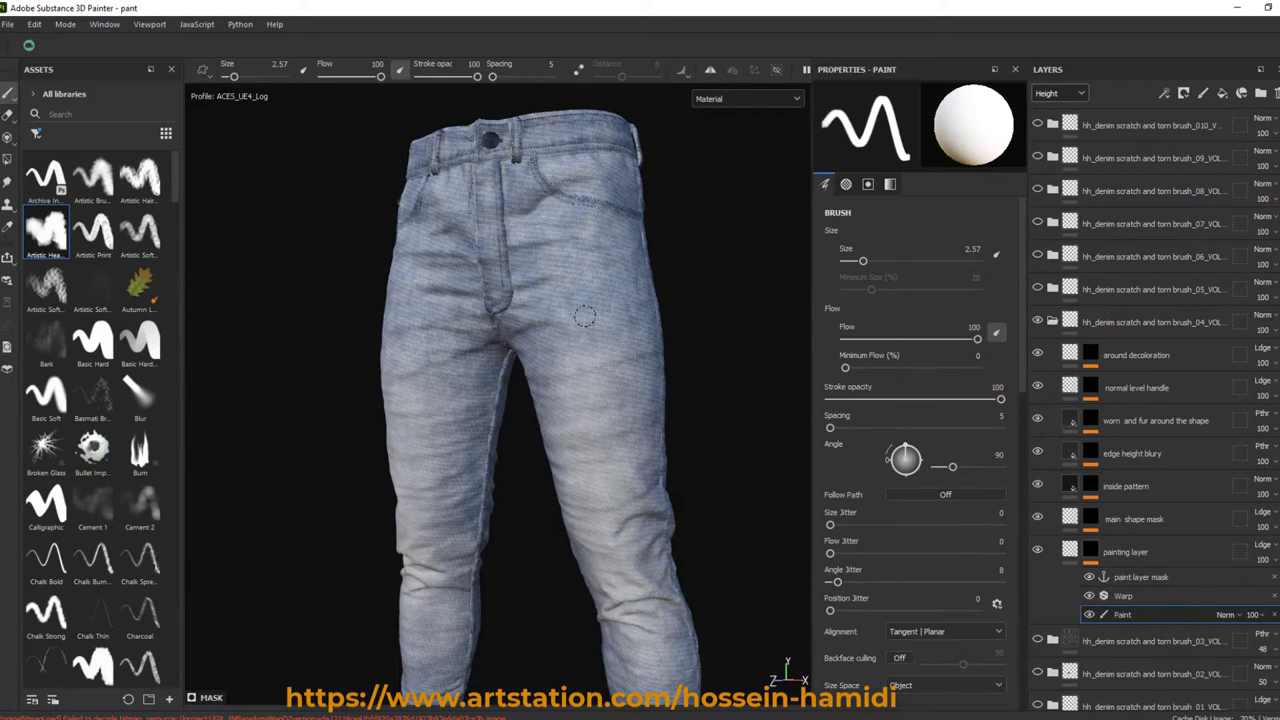
pyautogui.moveTo(585, 286)
pyautogui.mouseDown()
pyautogui.moveTo(600, 436)
pyautogui.moveTo(504, 456)
pyautogui.mouseUp()
pyautogui.scroll(2, 504, 456)
pyautogui.keyDown('ctrl'); pyautogui.moveTo(500, 322); pyautogui.dragTo(515, 322, button='right'); pyautogui.keyUp('ctrl')
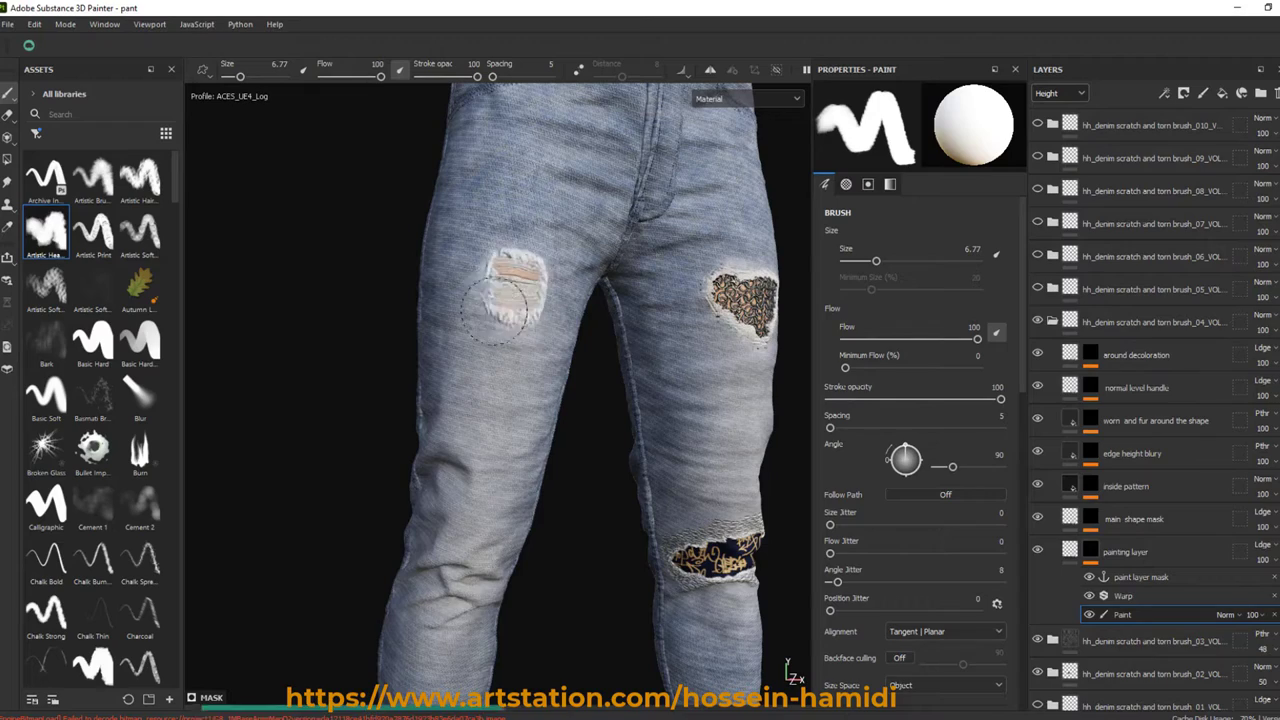
pyautogui.scroll(2, 518, 396)
pyautogui.keyDown('alt'); pyautogui.moveTo(518, 396); pyautogui.dragTo(505, 412); pyautogui.keyUp('alt')
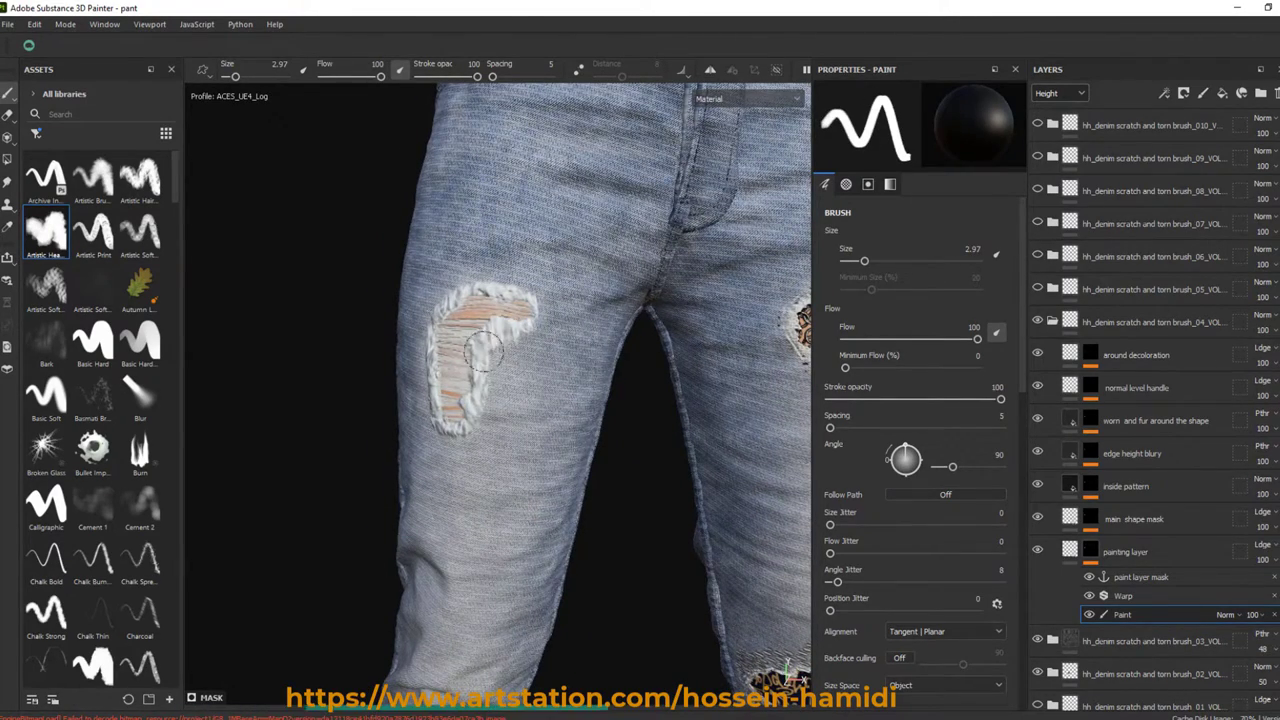
pyautogui.scroll(-3, 495, 430)
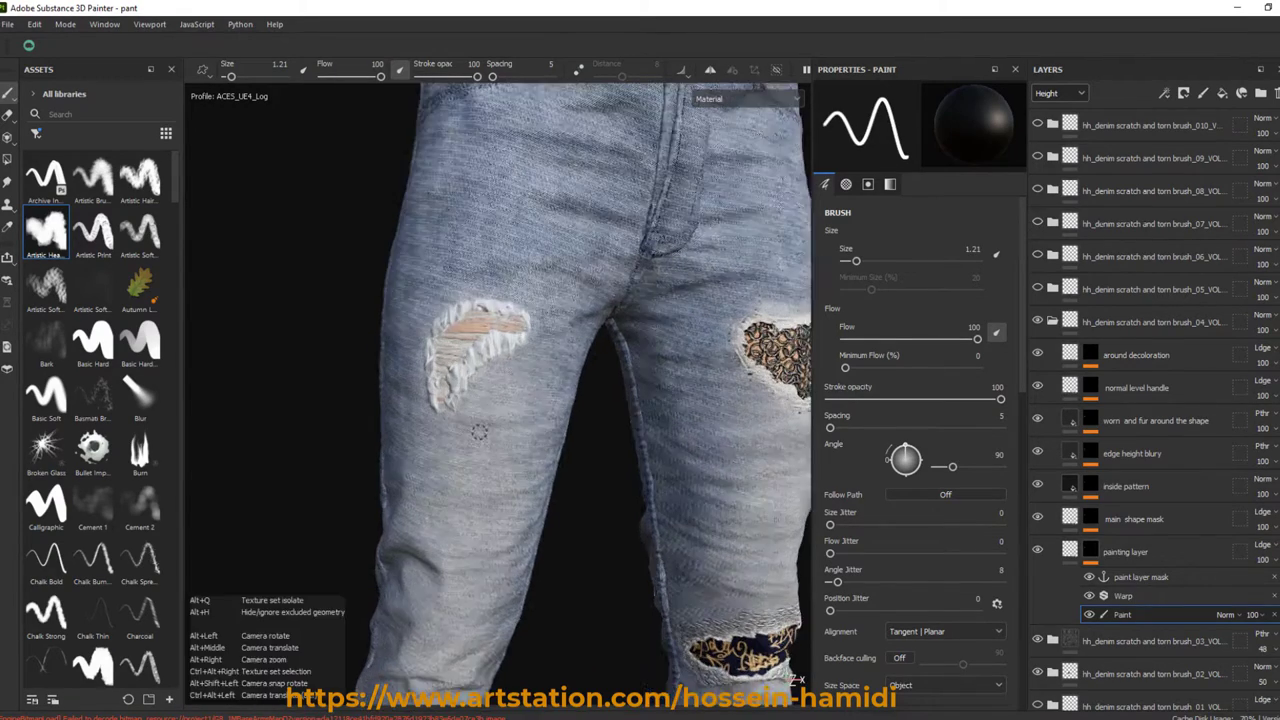
pyautogui.moveTo(450, 398)
pyautogui.keyDown('alt'); pyautogui.mouseDown()
pyautogui.moveTo(683, 333)
pyautogui.moveTo(668, 356)
pyautogui.moveTo(626, 332)
pyautogui.mouseUp(); pyautogui.keyUp('alt')
pyautogui.scroll(2, 683, 333)
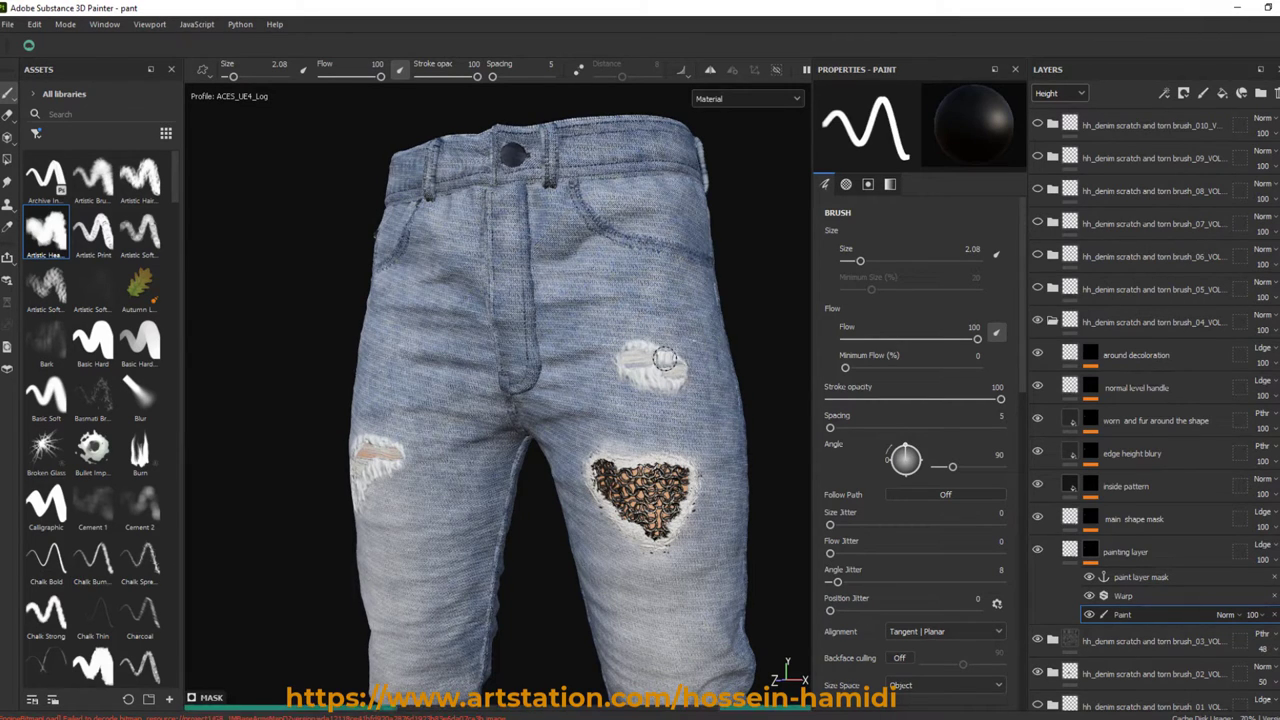
pyautogui.scroll(-3, 664, 358)
pyautogui.keyDown('alt'); pyautogui.moveTo(664, 358); pyautogui.dragTo(620, 360); pyautogui.keyUp('alt')
pyautogui.click(1052, 320)
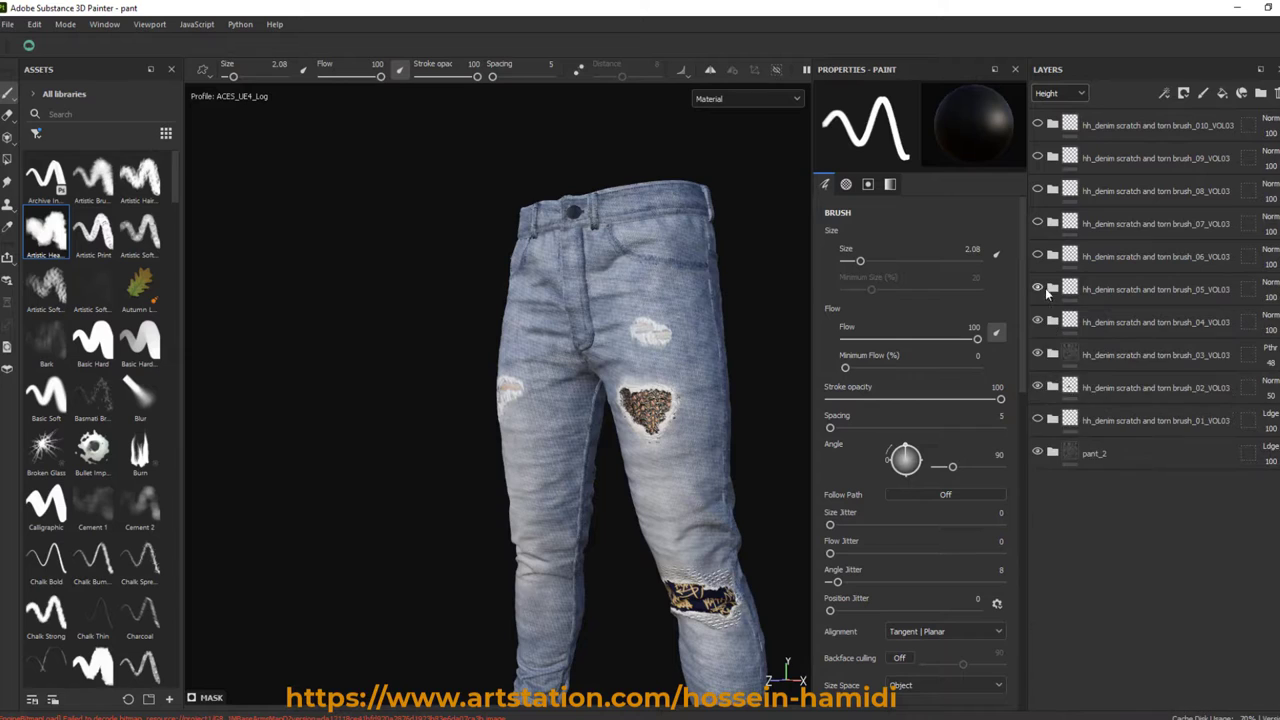
# Step: Expand the _05 group and paint an oval patch above the knee at brush size 10.01
pyautogui.click(1052, 288)
pyautogui.moveTo(640, 450)
pyautogui.keyDown('alt'); pyautogui.mouseDown()
pyautogui.moveTo(662, 440)
pyautogui.moveTo(560, 486)
pyautogui.mouseUp(); pyautogui.keyUp('alt')
pyautogui.scroll(-2, 662, 442)
pyautogui.scroll(5, 560, 486)
pyautogui.keyDown('ctrl'); pyautogui.moveTo(560, 486); pyautogui.dragTo(620, 486, button='right'); pyautogui.keyUp('ctrl')
pyautogui.moveTo(560, 470); pyautogui.dragTo(386, 443)
# Step: Shrink the brush to 4.94, check the patch from several angles, and select the edge height layer
pyautogui.scroll(-3, 520, 515)
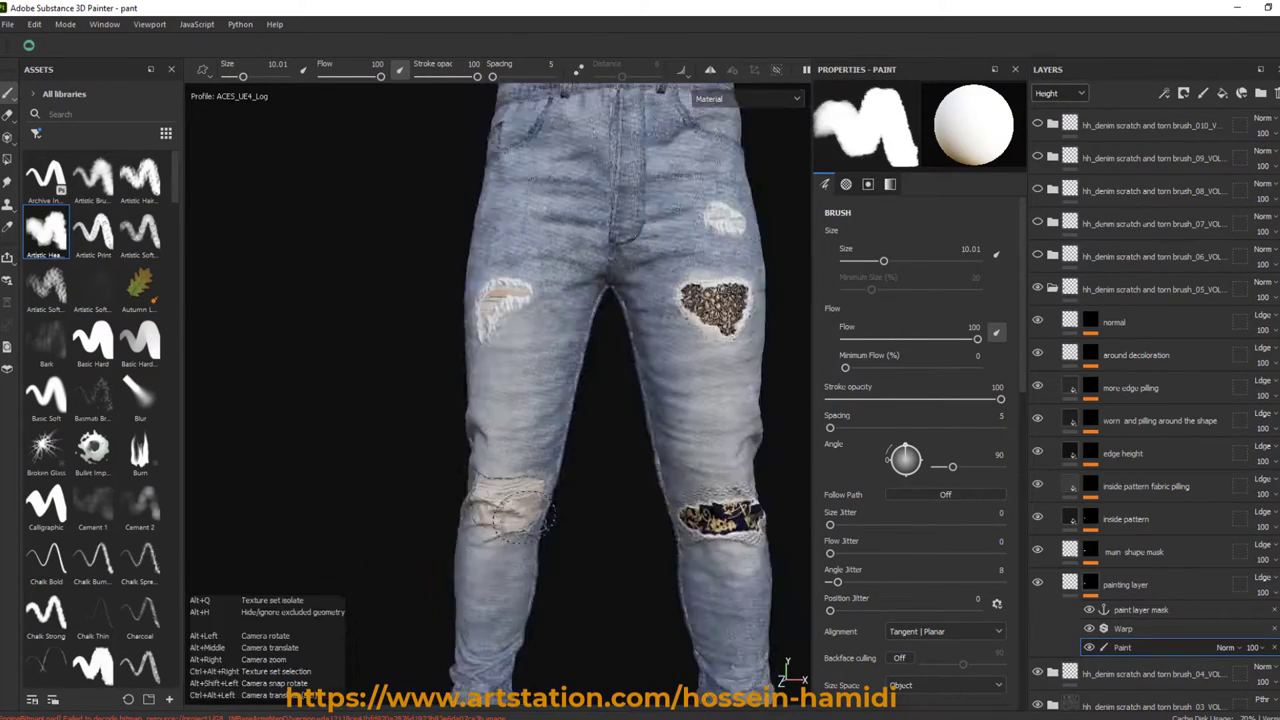
pyautogui.keyDown('ctrl'); pyautogui.moveTo(518, 515); pyautogui.dragTo(470, 515, button='right'); pyautogui.keyUp('ctrl')
pyautogui.moveTo(600, 480)
pyautogui.keyDown('alt'); pyautogui.mouseDown()
pyautogui.moveTo(617, 486)
pyautogui.moveTo(620, 400)
pyautogui.mouseUp(); pyautogui.keyUp('alt')
pyautogui.scroll(4, 620, 445)
pyautogui.keyDown('ctrl'); pyautogui.moveTo(620, 400); pyautogui.dragTo(600, 400, button='right'); pyautogui.keyUp('ctrl')
pyautogui.keyDown('alt'); pyautogui.moveTo(632, 355); pyautogui.dragTo(640, 400); pyautogui.keyUp('alt')
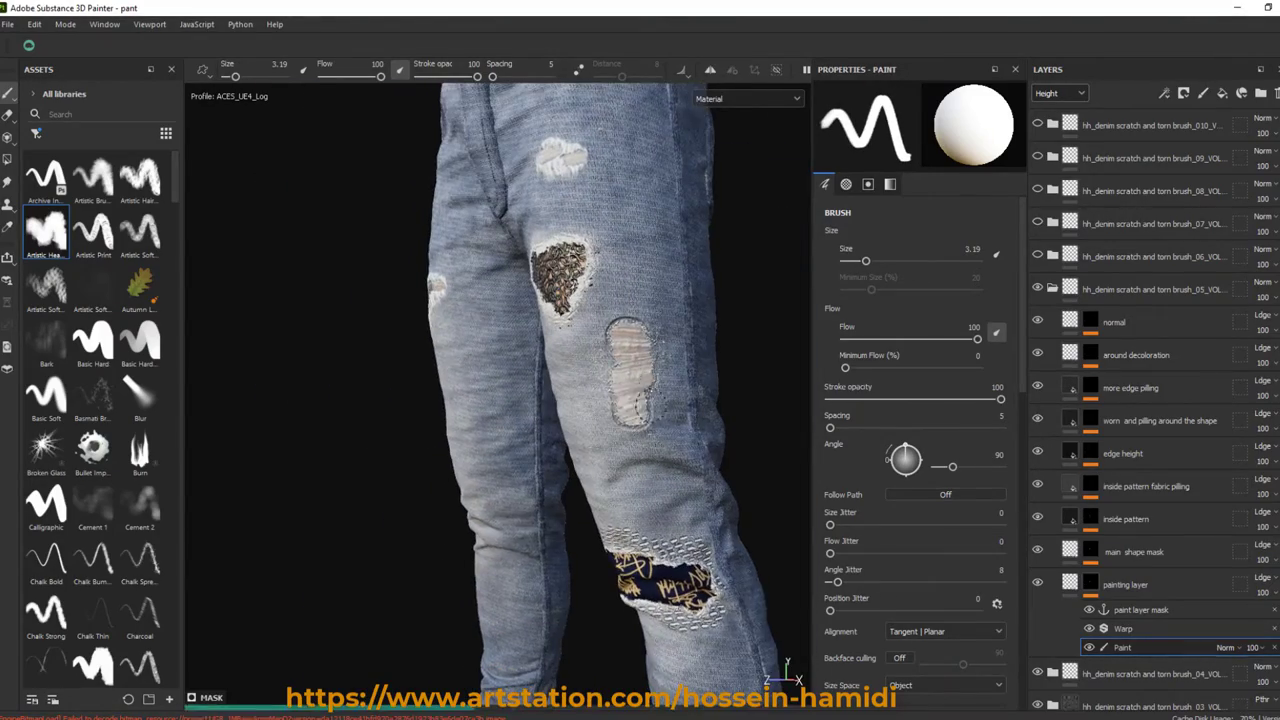
pyautogui.scroll(3, 672, 352)
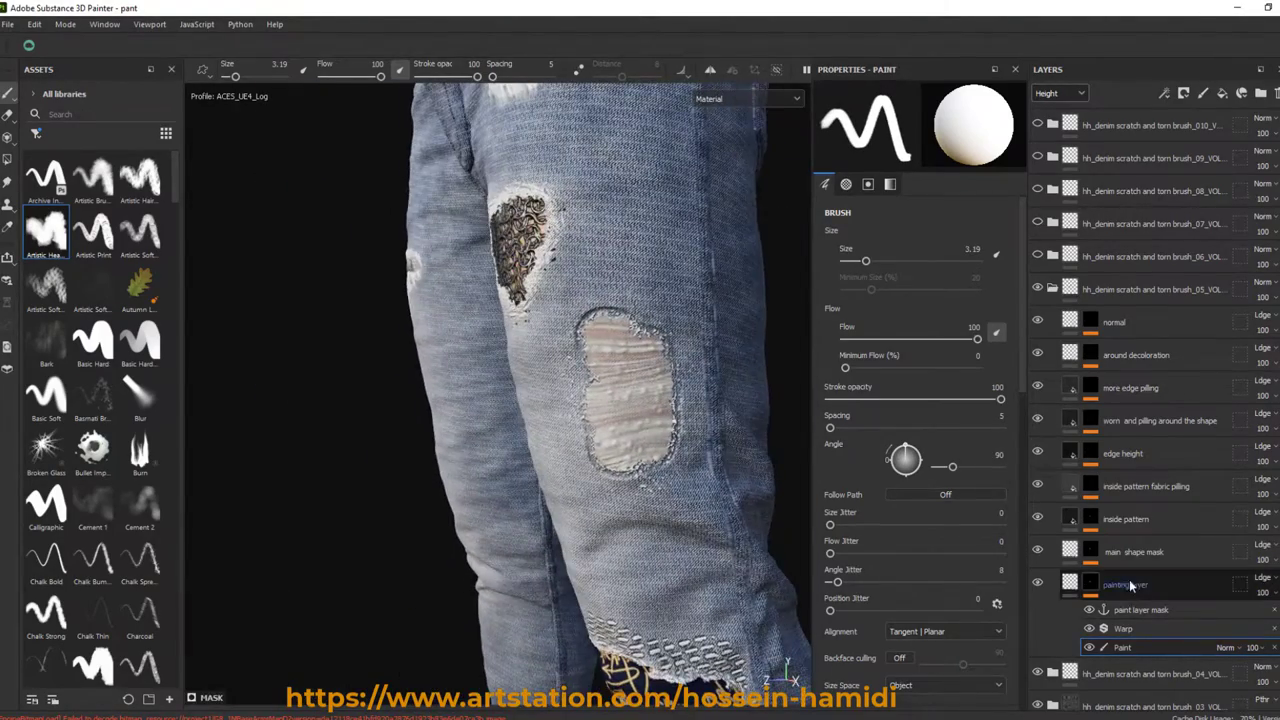
pyautogui.click(1123, 453)
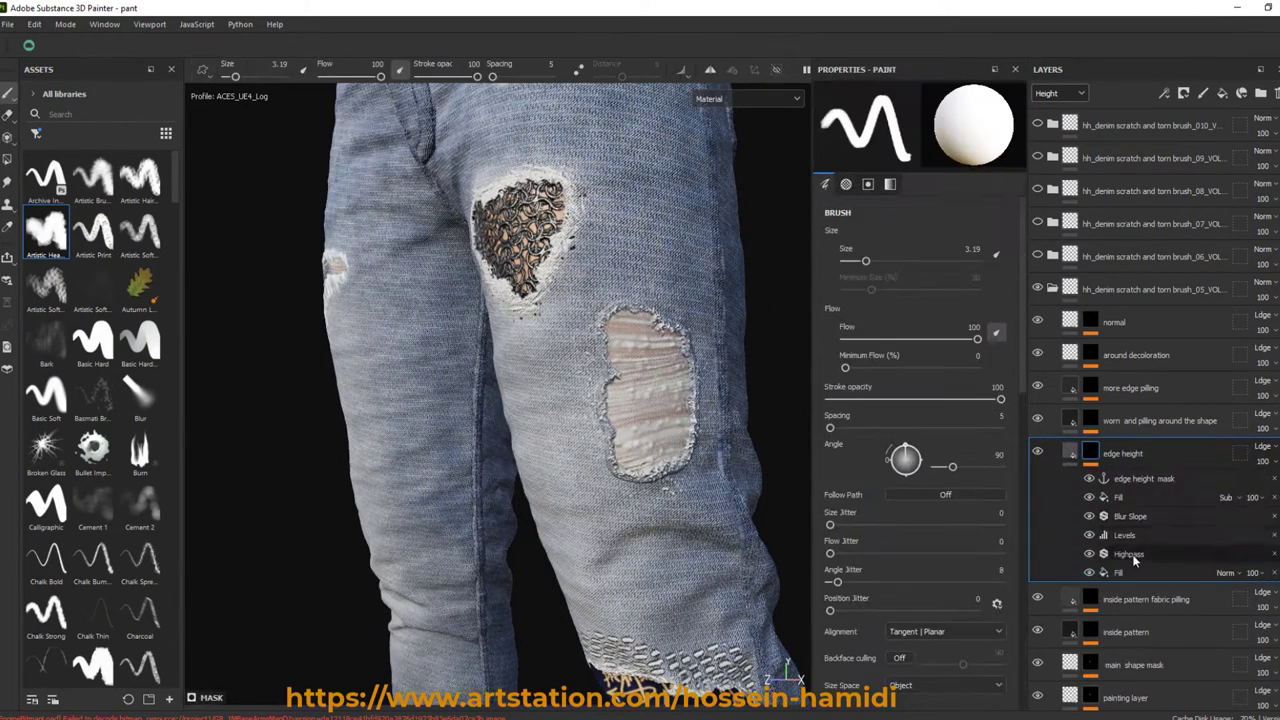
# Step: Lower the edge height to 0.2554, then select the _06 Paint layer with brush size 5.88
pyautogui.click(1130, 555)
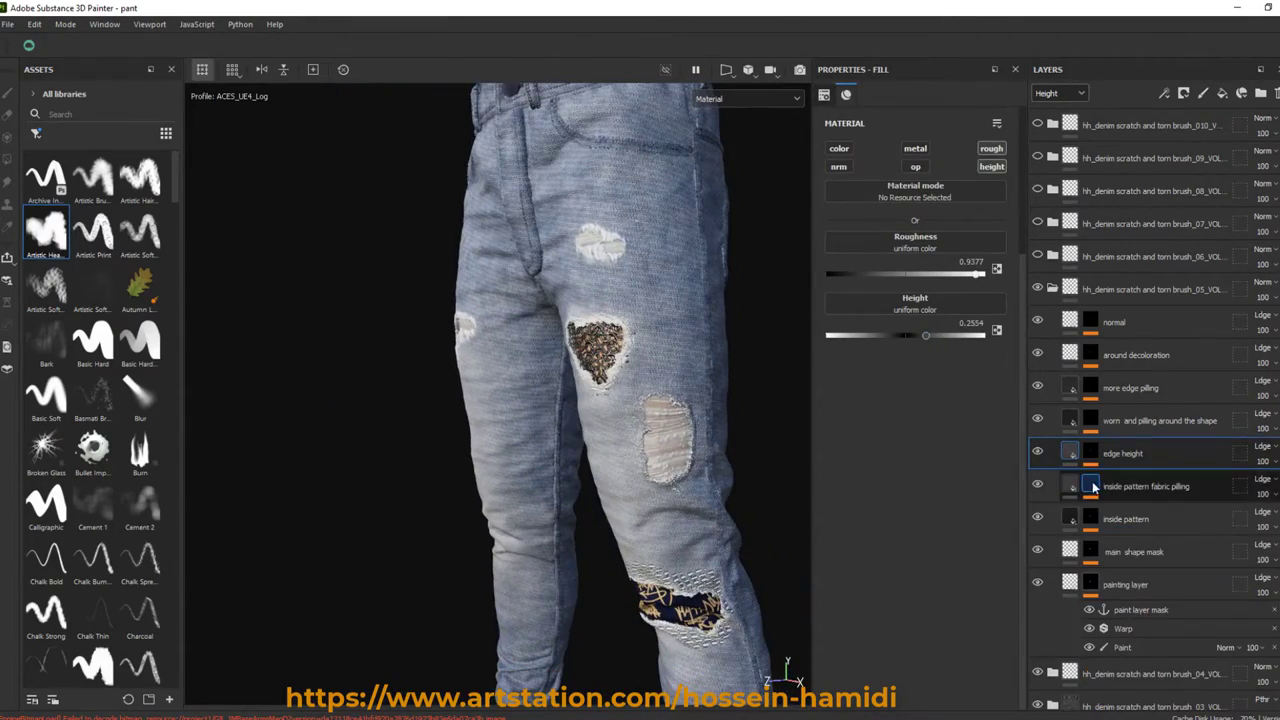
pyautogui.click(1122, 647)
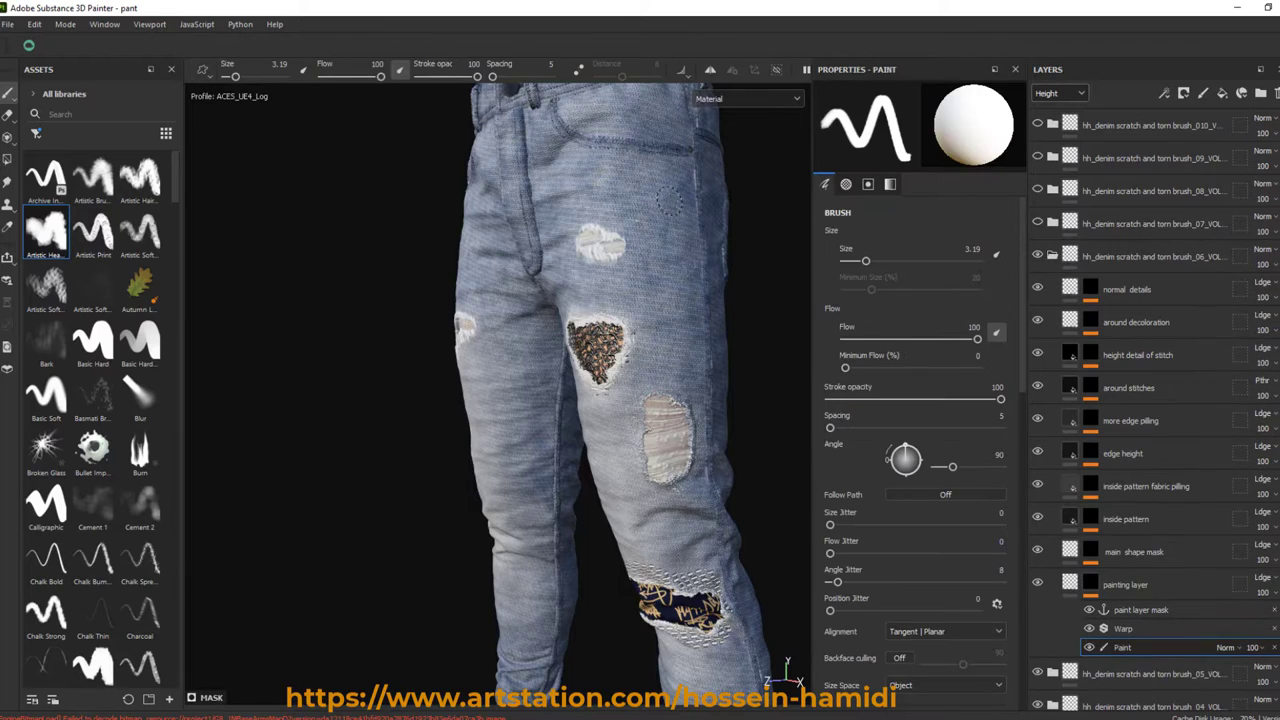
pyautogui.moveTo(600, 400)
pyautogui.keyDown('alt'); pyautogui.mouseDown()
pyautogui.moveTo(645, 525)
pyautogui.moveTo(463, 440)
pyautogui.moveTo(583, 360)
pyautogui.mouseUp(); pyautogui.keyUp('alt')
pyautogui.press(']')
pyautogui.press(']')
pyautogui.press(']')
pyautogui.press('[')
pyautogui.press('[')
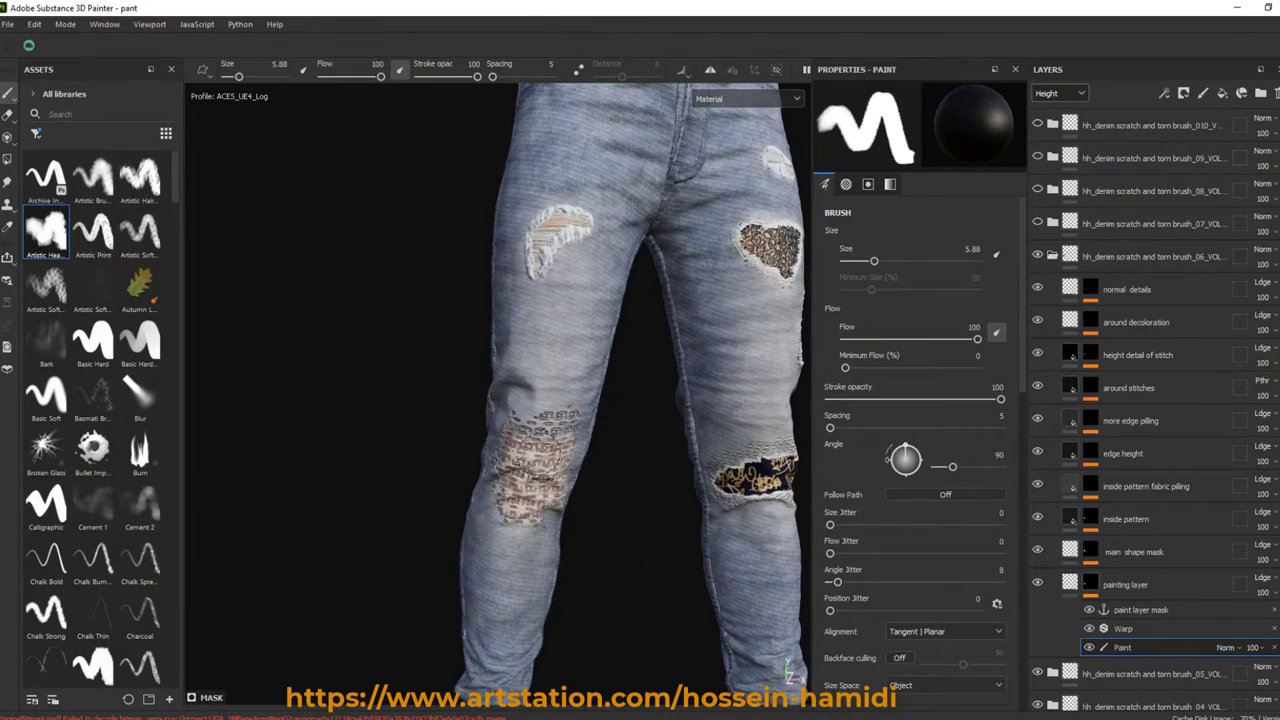
# Step: Collapse _06, expand _07, and paint a small frayed tear just above the first thigh rip
pyautogui.press('f')
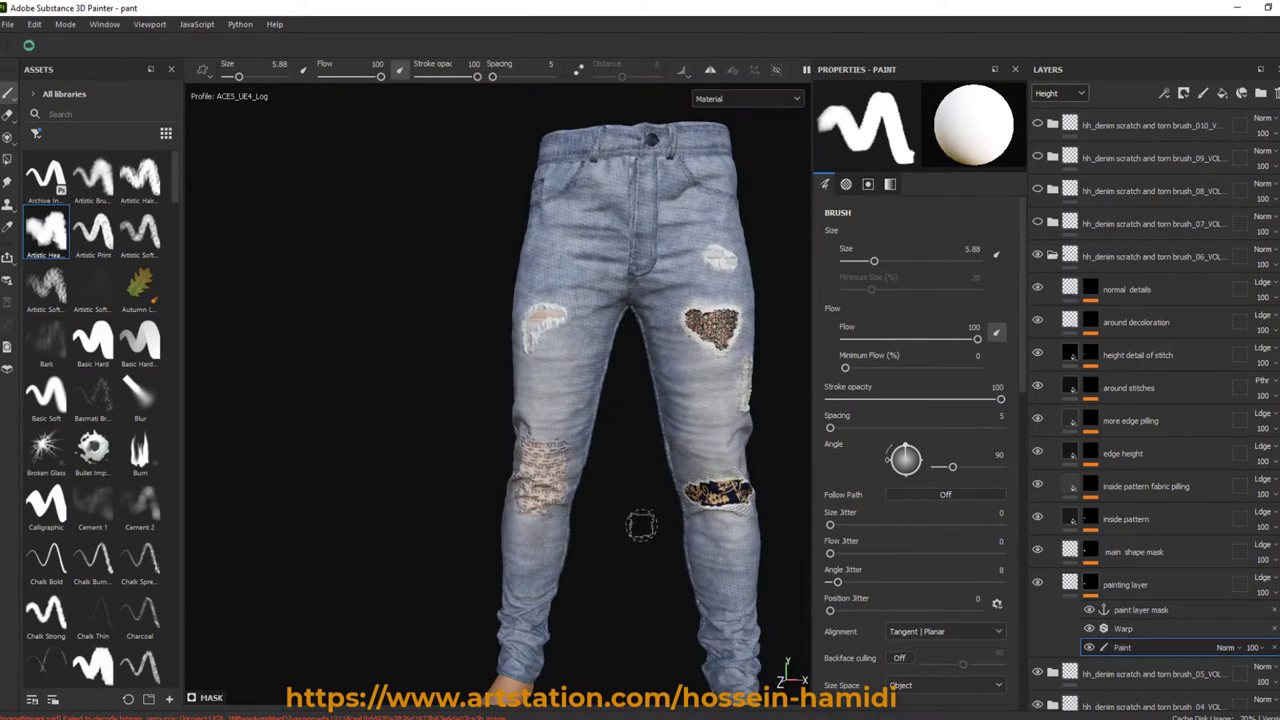
pyautogui.click(1051, 257)
pyautogui.click(1052, 223)
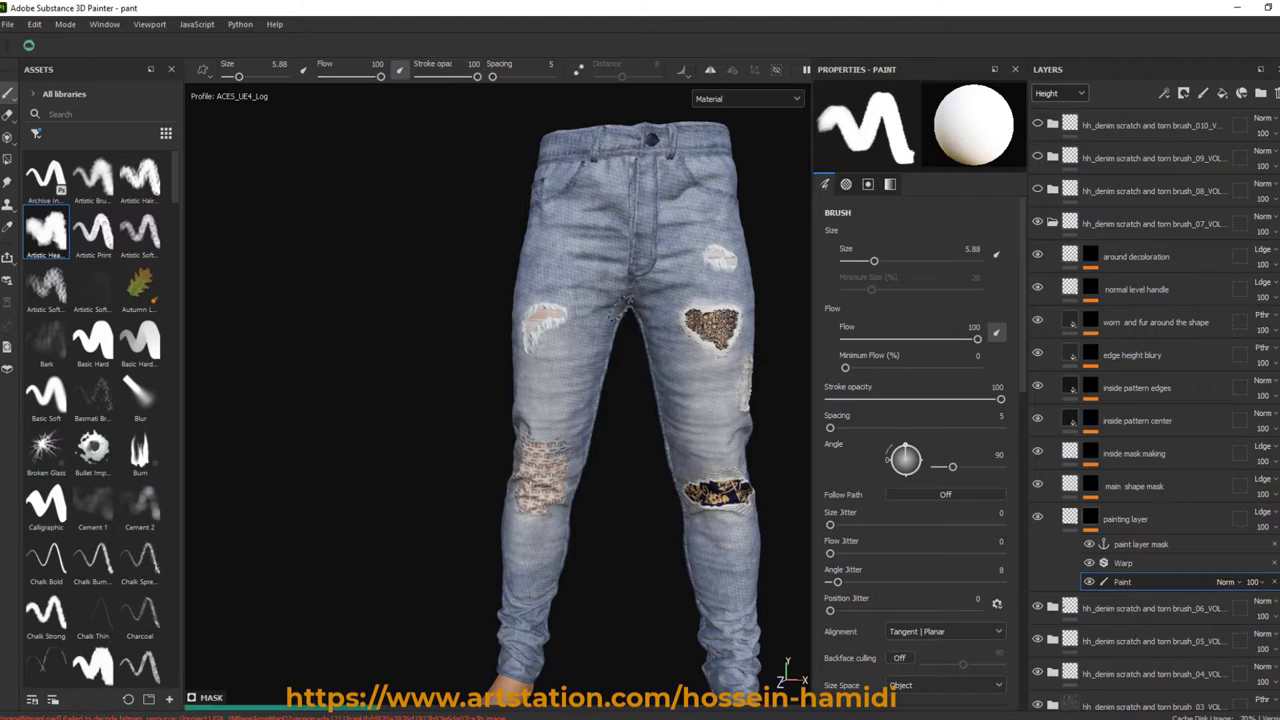
pyautogui.scroll(3, 686, 409)
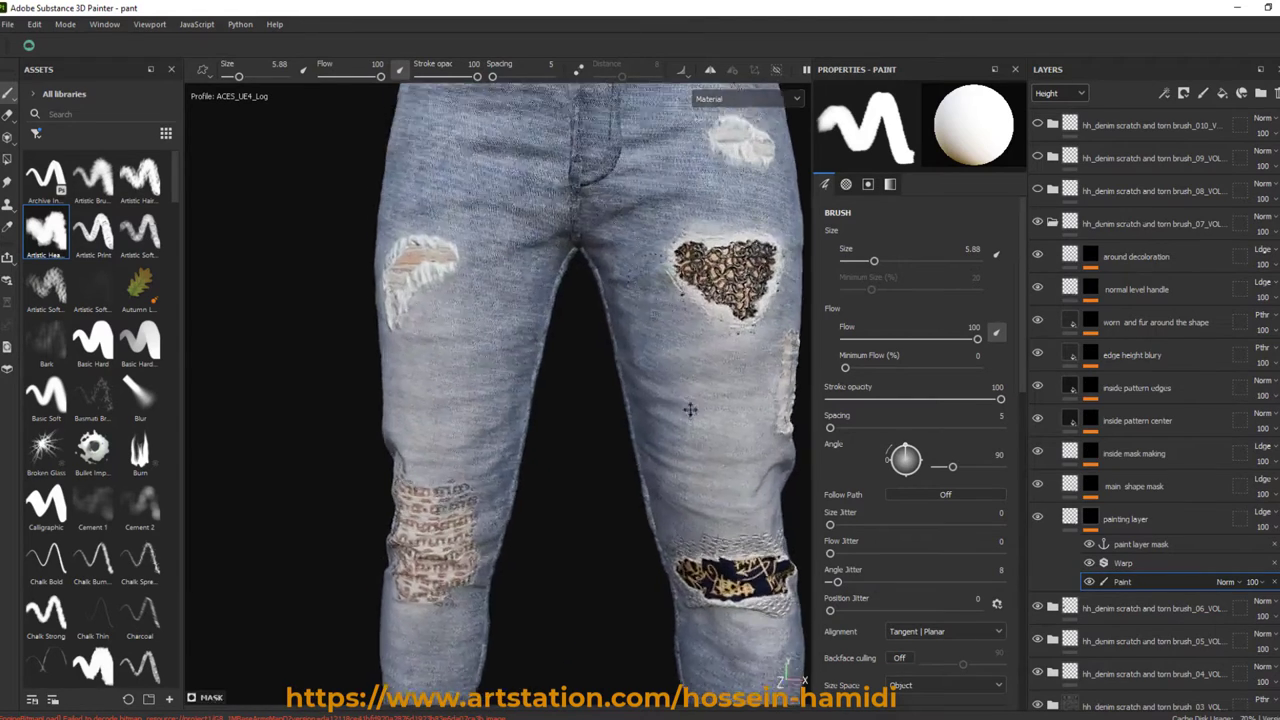
pyautogui.scroll(4, 686, 409)
pyautogui.moveTo(485, 333); pyautogui.dragTo(489, 317)
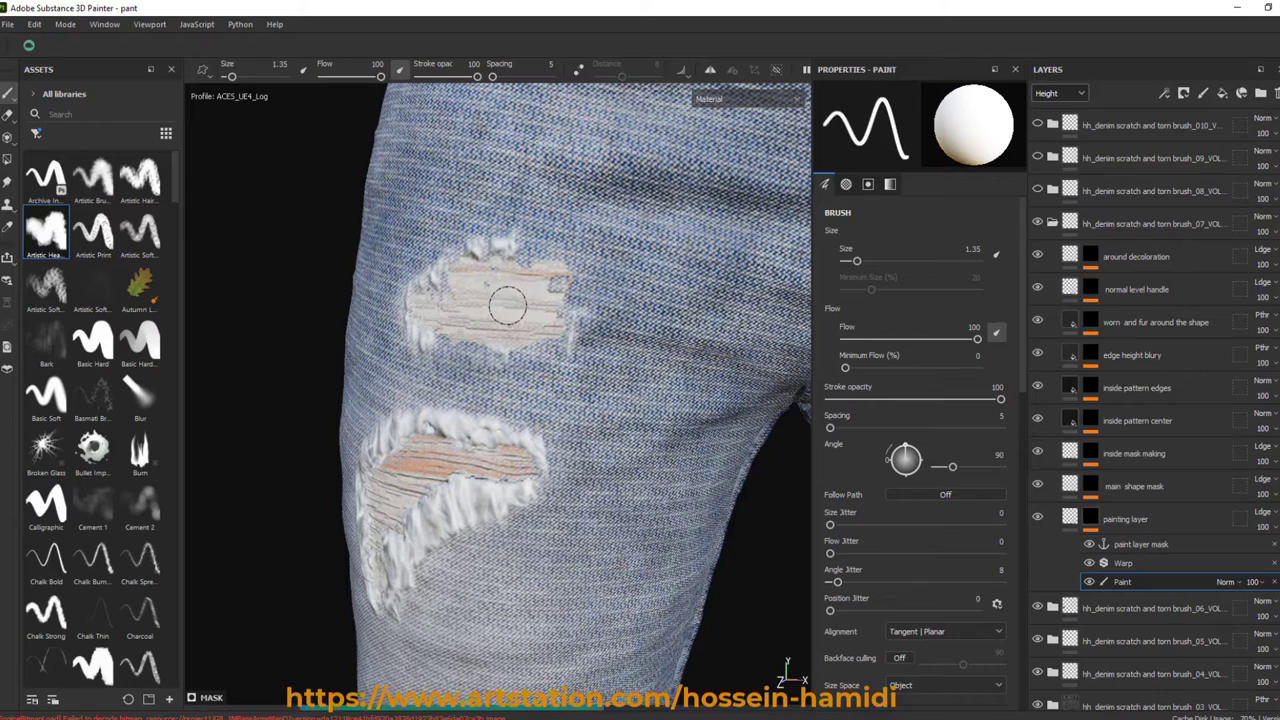
# Step: Open the inside mask making mask and adjust its Highpass filter to 3.86
pyautogui.keyDown('alt'); pyautogui.click(1090, 420); pyautogui.keyUp('alt')
pyautogui.keyDown('alt'); pyautogui.click(1091, 610); pyautogui.keyUp('alt')
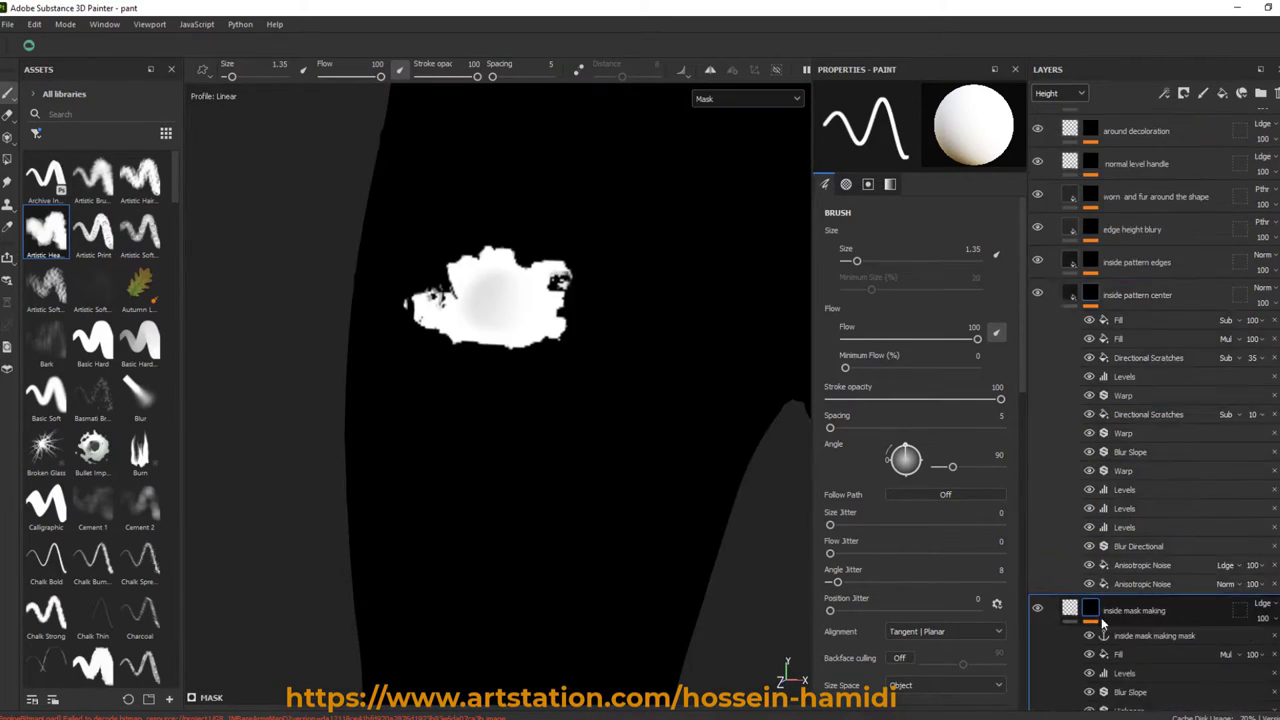
pyautogui.scroll(-2, 1150, 620)
pyautogui.click(1128, 585)
pyautogui.moveTo(932, 200); pyautogui.dragTo(879, 205)
# Step: Tighten the mask's Levels to 0.722–0.852 and move Levels below Blur Slope
pyautogui.click(1128, 548)
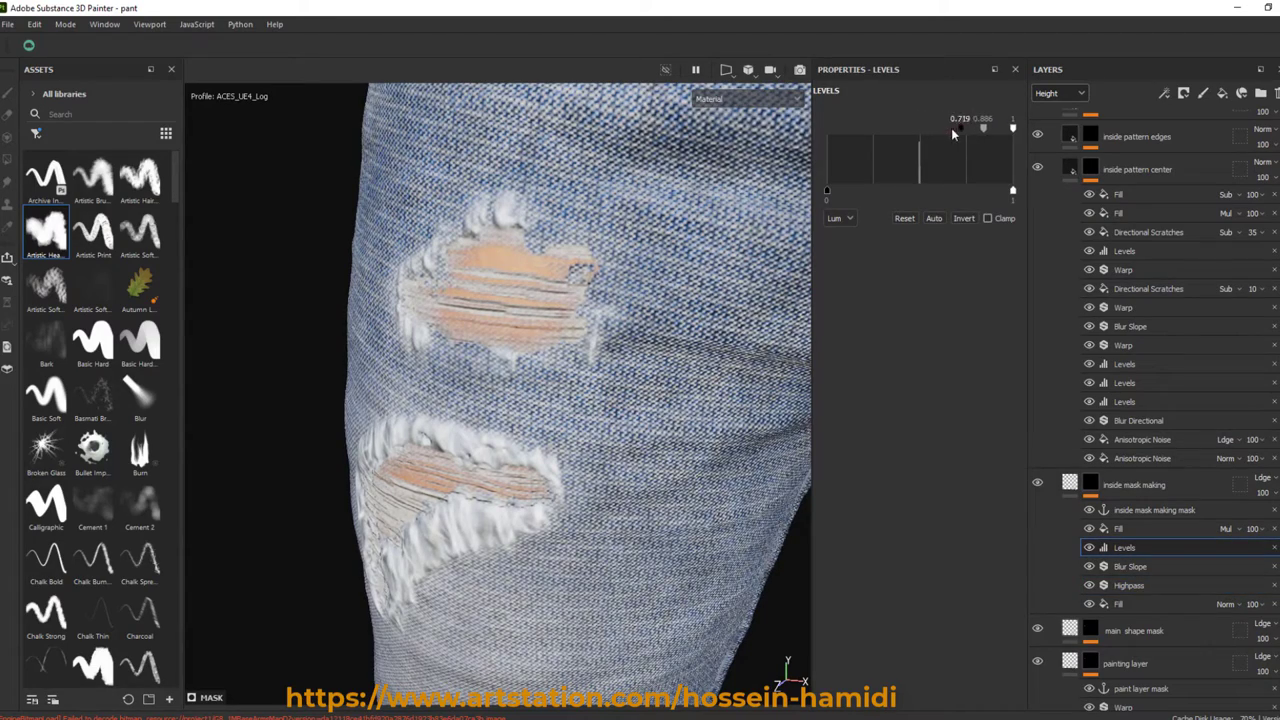
pyautogui.moveTo(1012, 128); pyautogui.dragTo(991, 128)
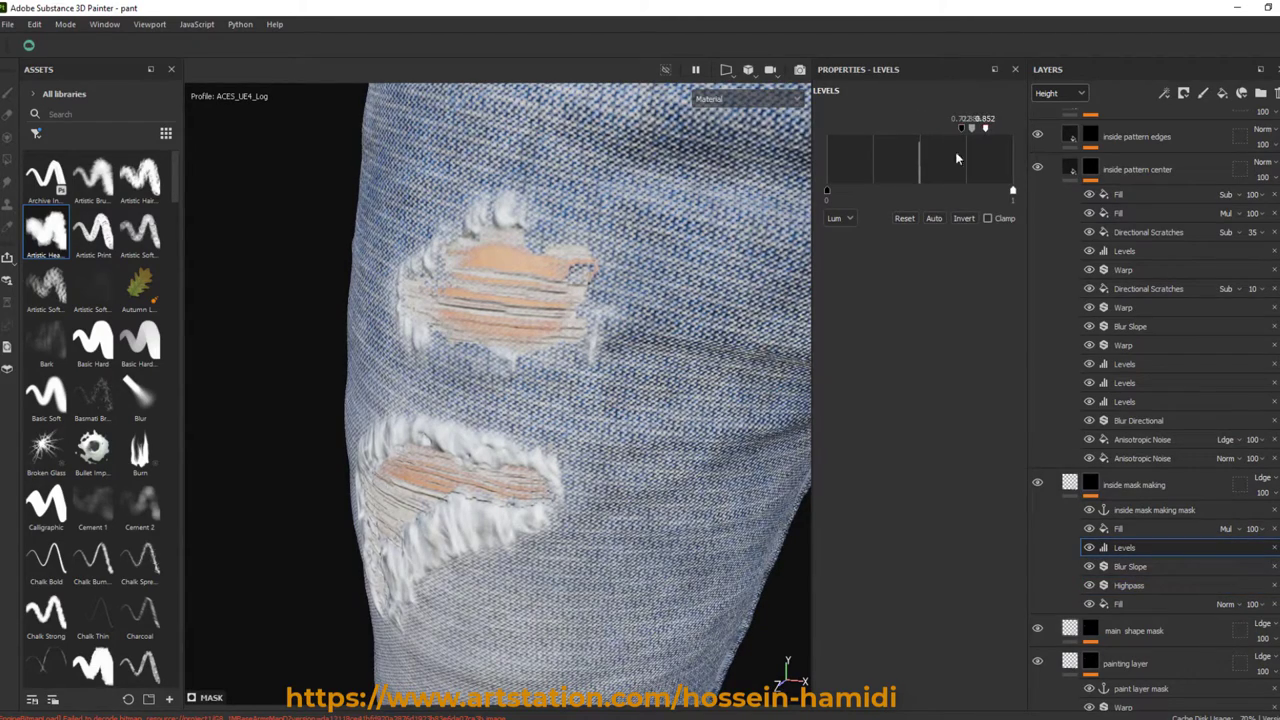
pyautogui.keyDown('alt'); pyautogui.moveTo(700, 300); pyautogui.dragTo(629, 386); pyautogui.keyUp('alt')
pyautogui.moveTo(1124, 547); pyautogui.dragTo(1124, 568)
pyautogui.keyDown('alt'); pyautogui.moveTo(620, 420); pyautogui.dragTo(590, 465); pyautogui.keyUp('alt')
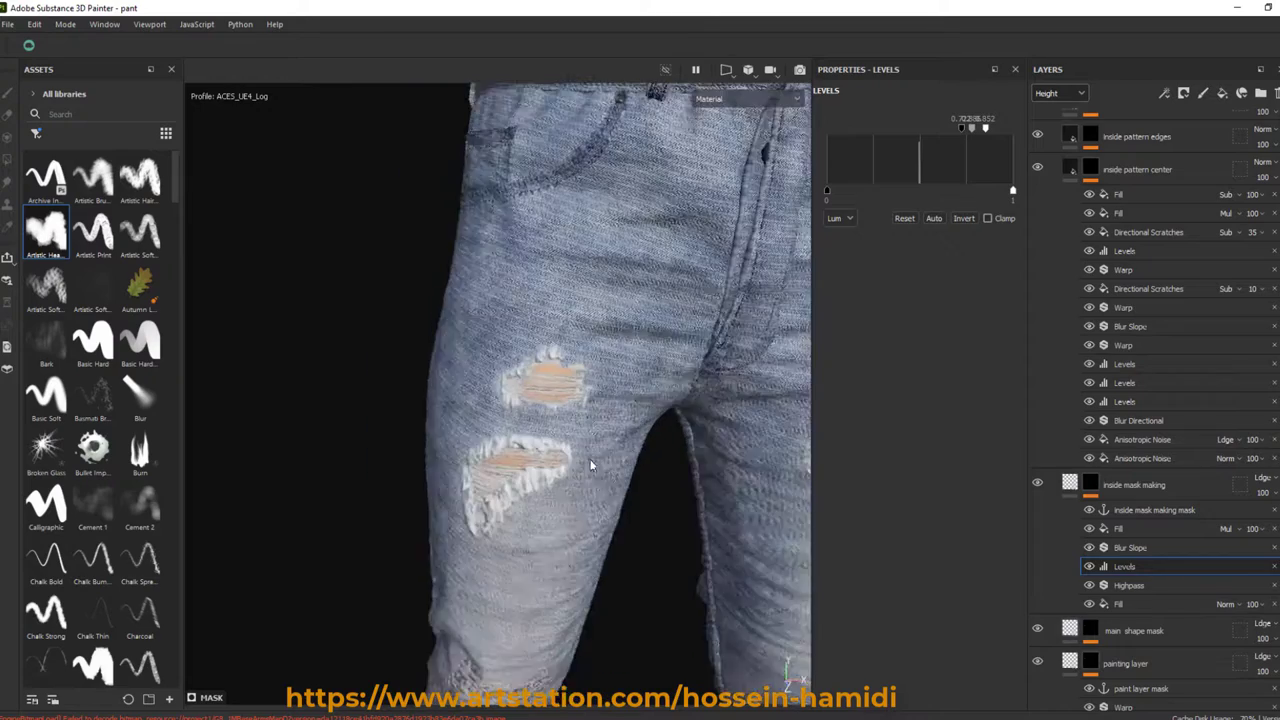
pyautogui.scroll(10, 1150, 510)
# Step: Undo a stray stroke and select the Paint layer in the _09 group instead of _08
pyautogui.click(1122, 516)
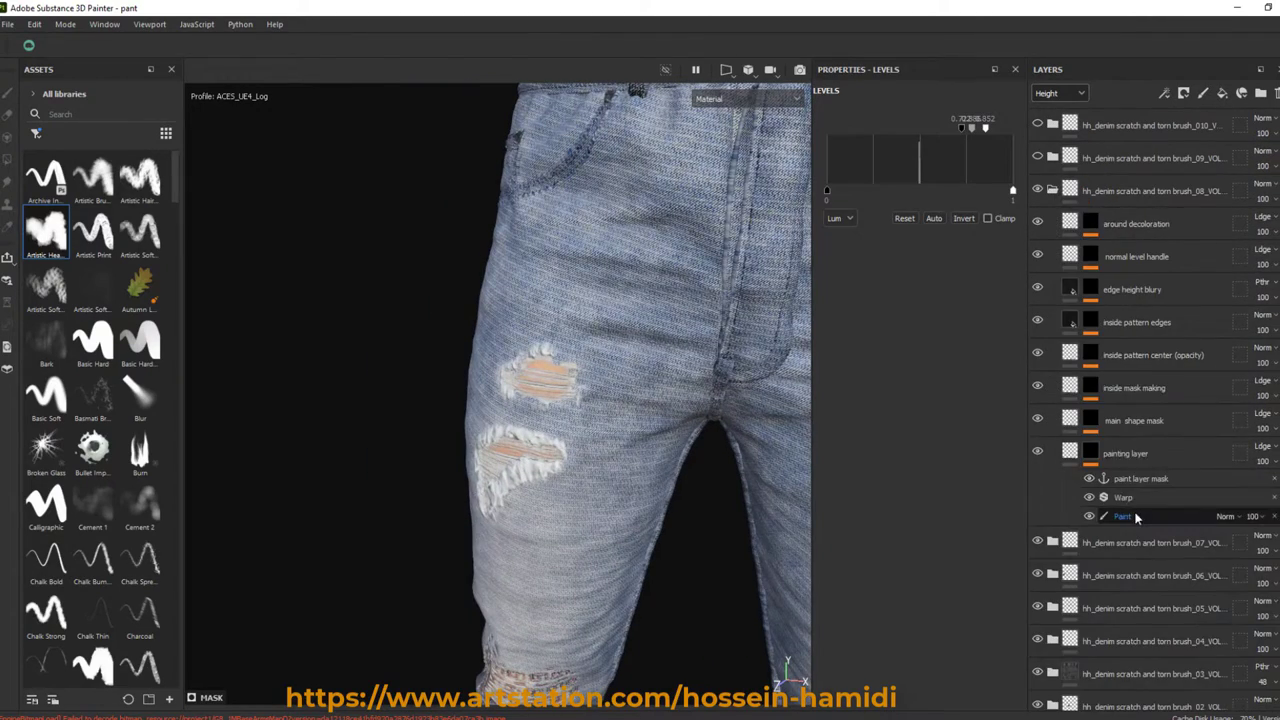
pyautogui.moveTo(640, 215); pyautogui.dragTo(625, 385)
pyautogui.hotkey('ctrl', 'z')
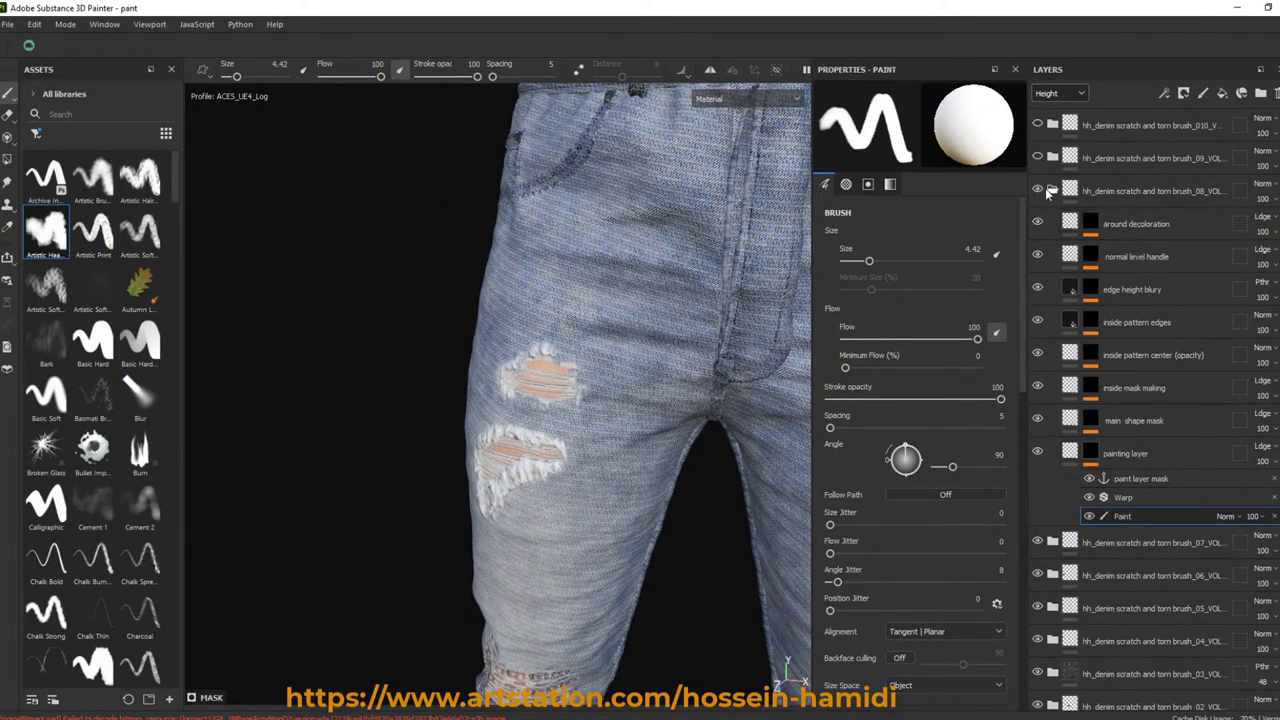
pyautogui.click(1052, 188)
pyautogui.click(1052, 157)
pyautogui.click(1122, 488)
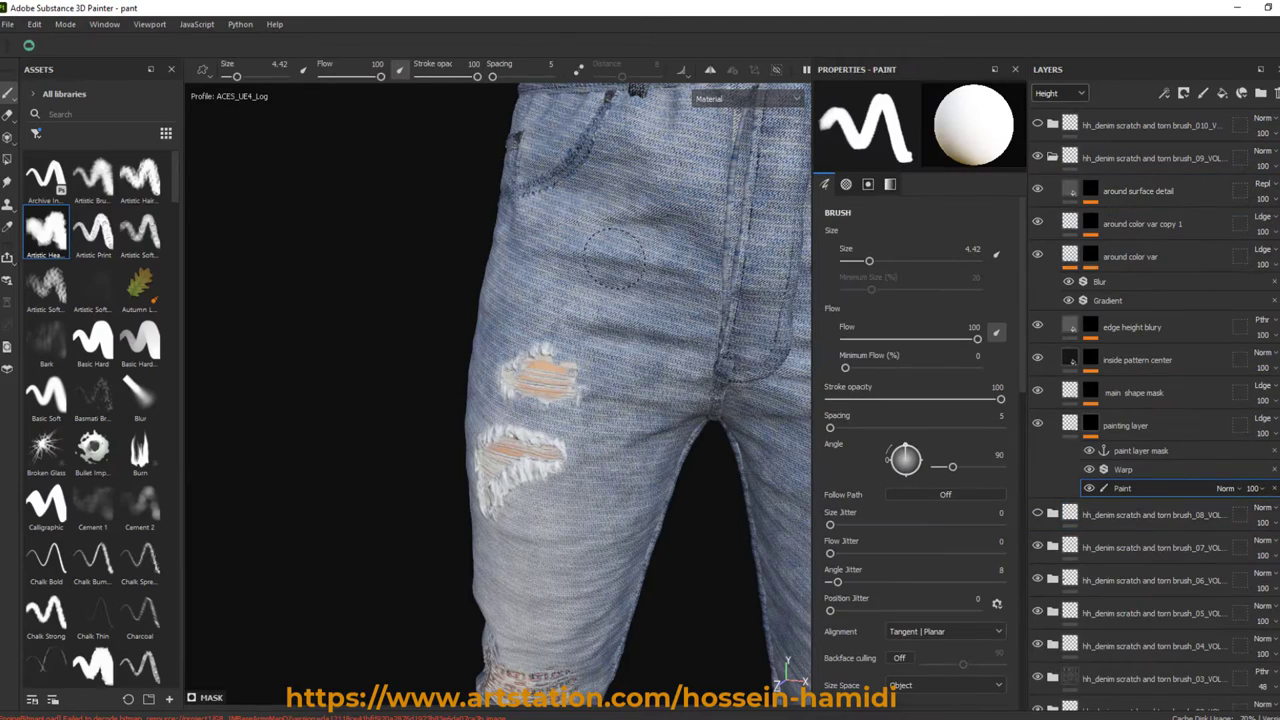
# Step: Paint white to extend the thigh patch downward, then paint away its upper part
pyautogui.moveTo(615, 258)
pyautogui.mouseDown()
pyautogui.moveTo(640, 300)
pyautogui.moveTo(497, 383)
pyautogui.mouseUp()
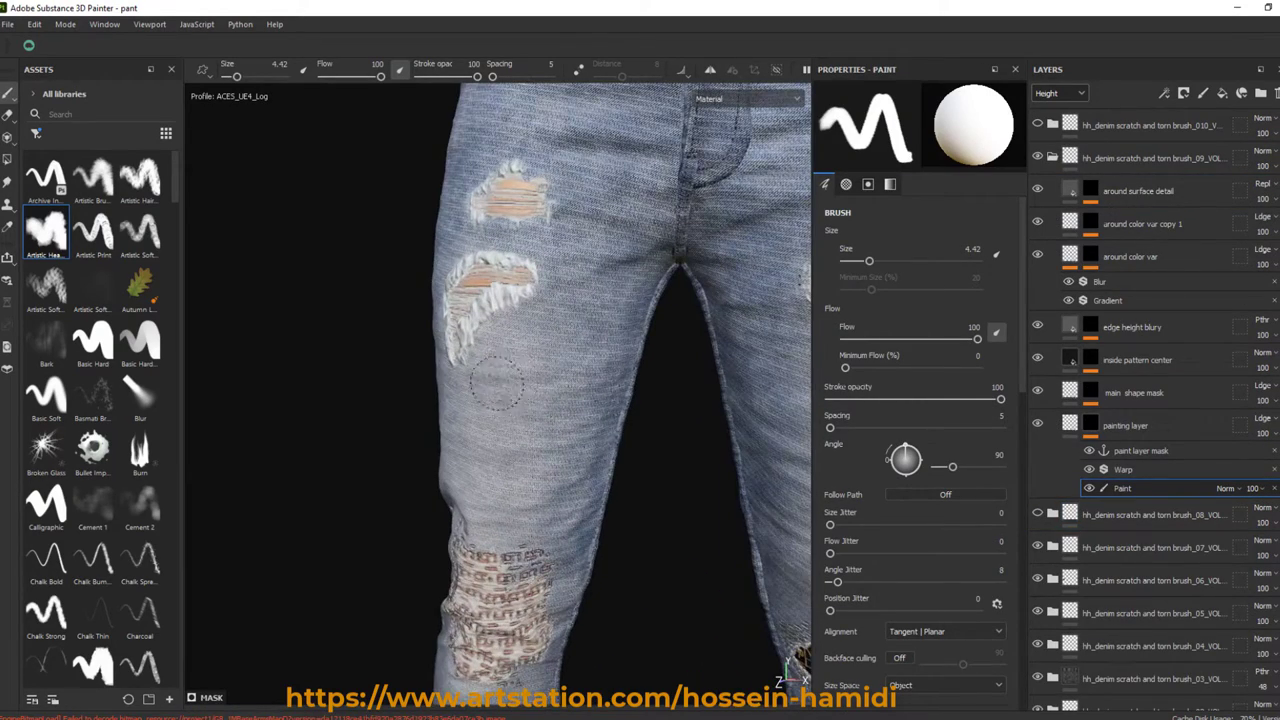
pyautogui.moveTo(506, 445); pyautogui.dragTo(548, 446)
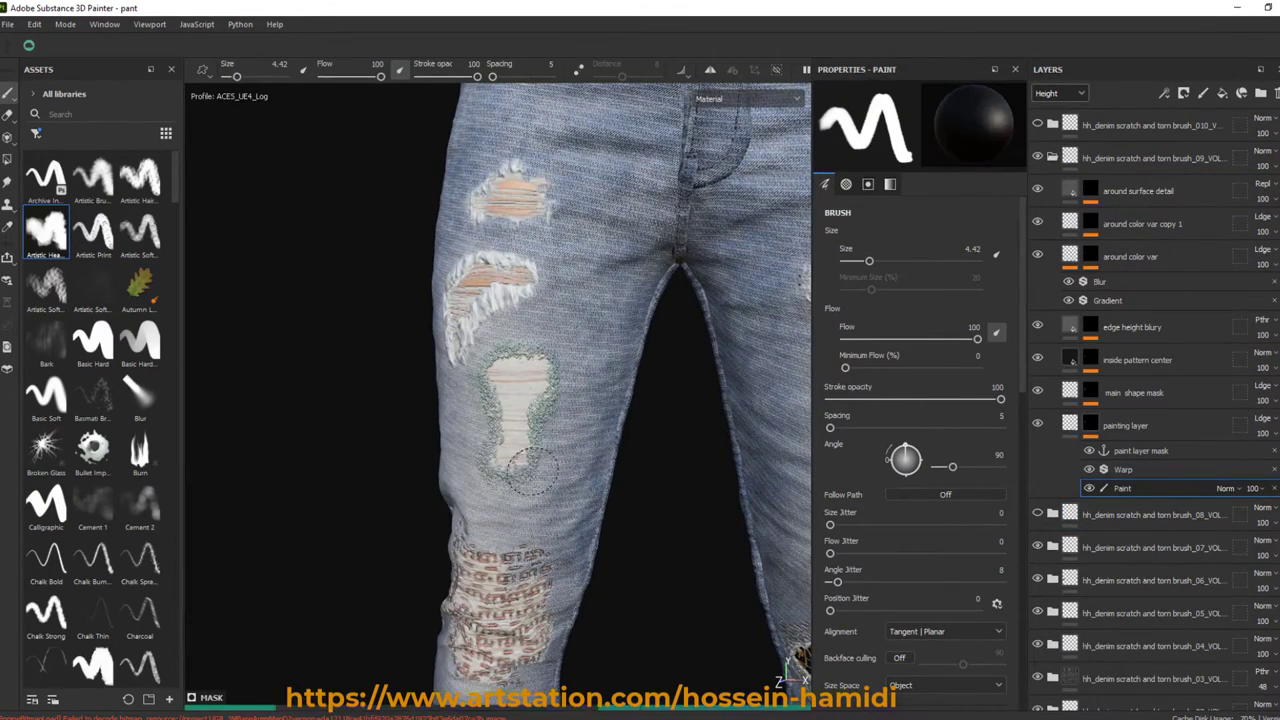
pyautogui.scroll(3, 493, 462)
pyautogui.moveTo(500, 380); pyautogui.dragTo(480, 310)
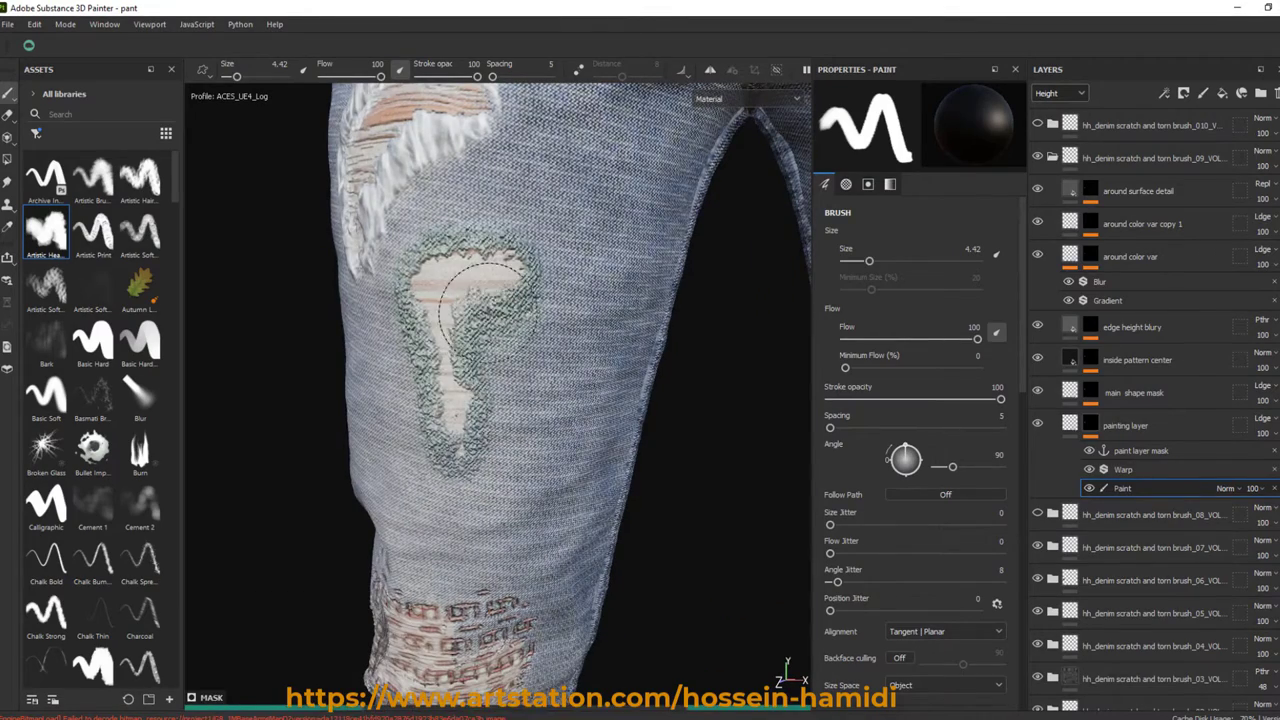
pyautogui.scroll(-3, 405, 290)
# Step: Orbit around the jeans to check the patch, collapse the _09 folder, and expand the top folder
pyautogui.keyDown('alt'); pyautogui.moveTo(405, 290); pyautogui.dragTo(738, 428); pyautogui.keyUp('alt')
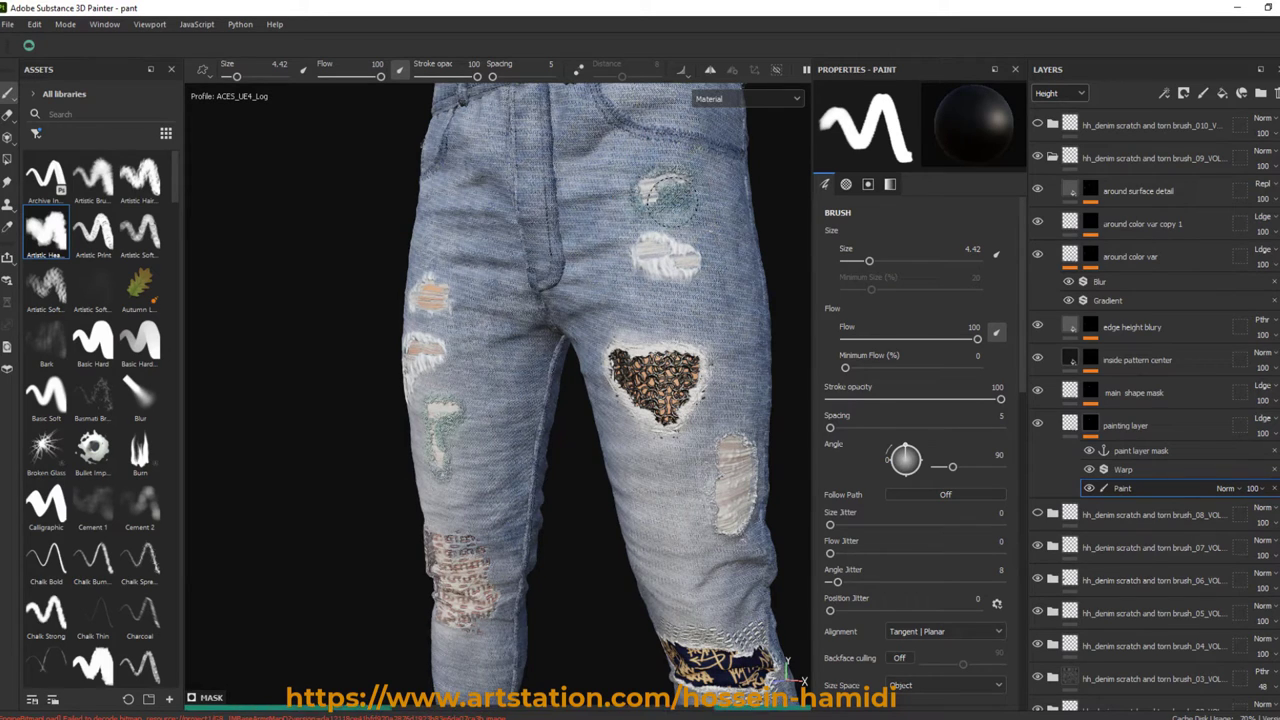
pyautogui.scroll(-3, 500, 400)
pyautogui.keyDown('alt'); pyautogui.moveTo(500, 400); pyautogui.dragTo(560, 400); pyautogui.keyUp('alt')
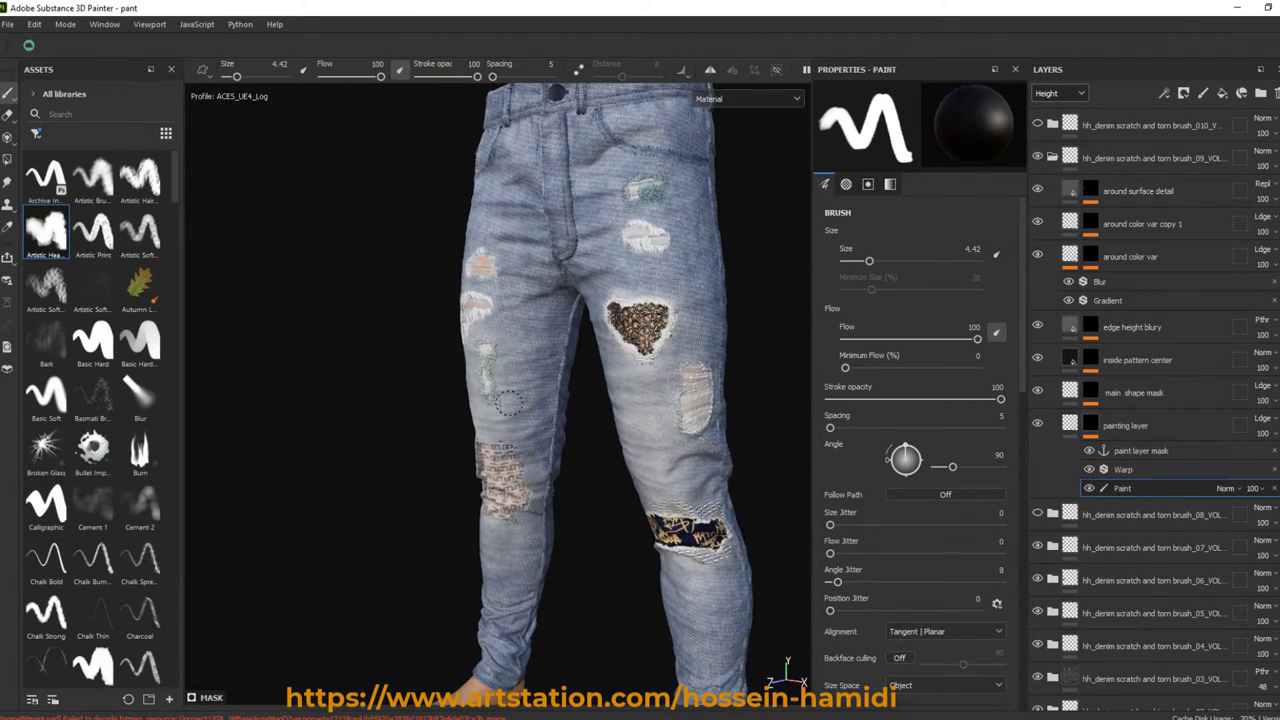
pyautogui.scroll(3, 508, 402)
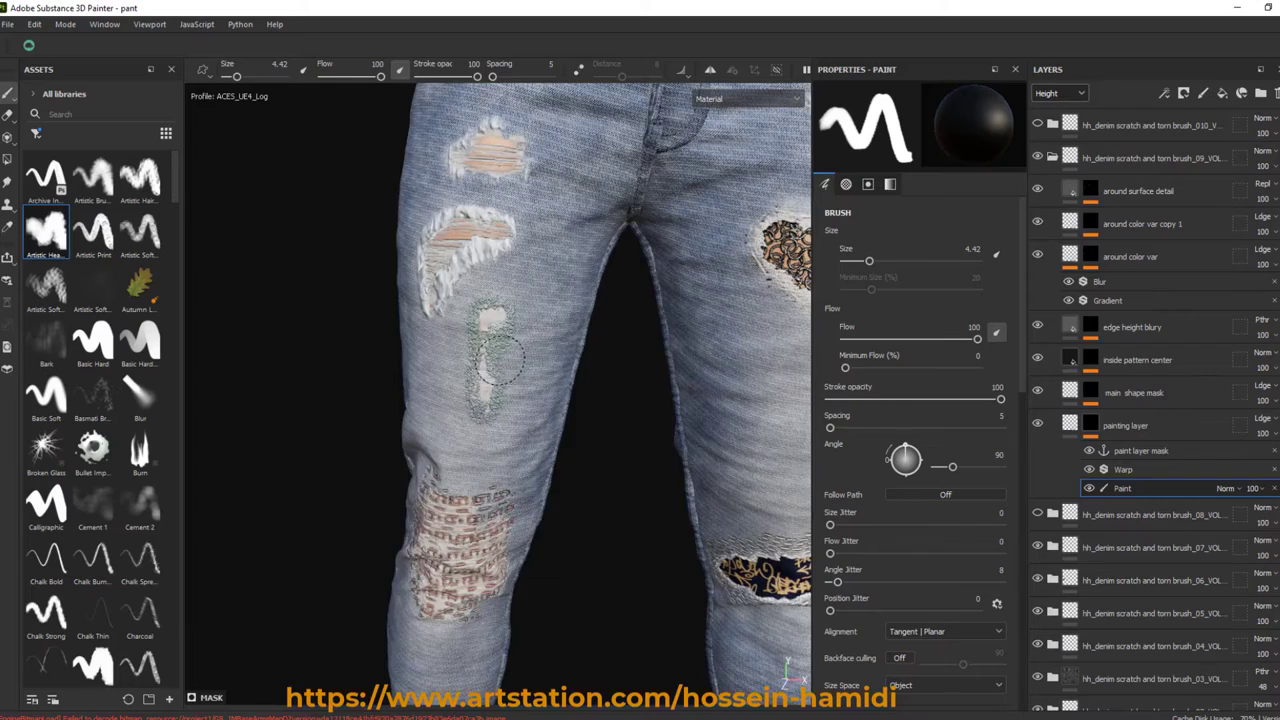
pyautogui.scroll(-3, 495, 360)
pyautogui.keyDown('alt'); pyautogui.moveTo(495, 360); pyautogui.dragTo(560, 360); pyautogui.keyUp('alt')
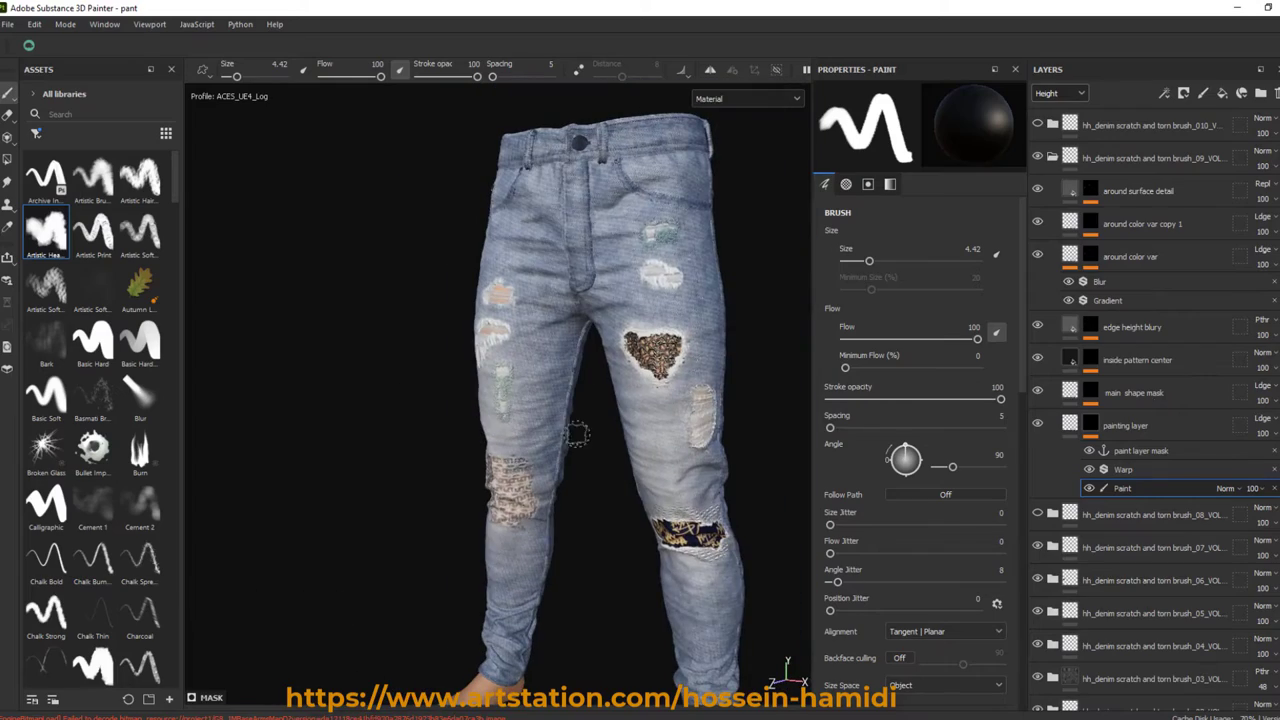
pyautogui.click(1052, 157)
pyautogui.click(1052, 125)
# Step: On the folder's Paint layer, paint black with a 3.79 brush over the inner-thigh patch
pyautogui.click(1122, 300)
pyautogui.scroll(3, 497, 300)
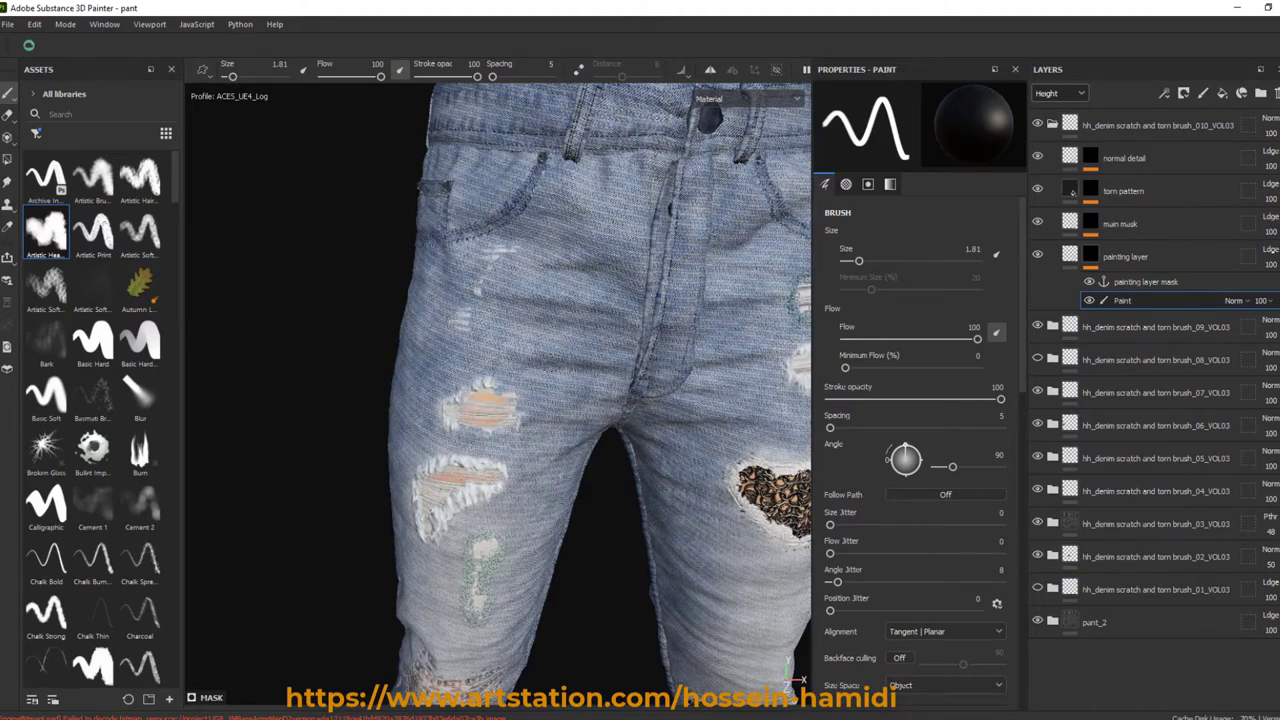
pyautogui.scroll(-3, 635, 424)
pyautogui.scroll(2, 635, 424)
pyautogui.scroll(4, 635, 424)
pyautogui.rightClick(635, 424)
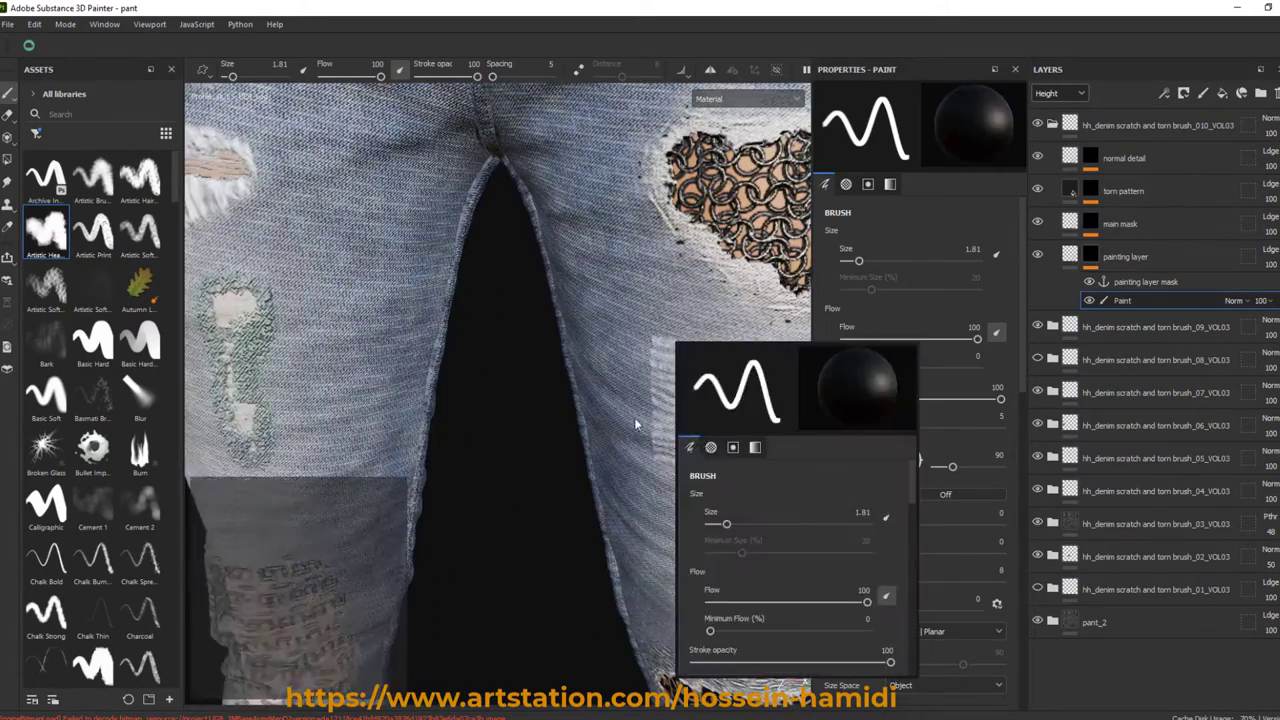
pyautogui.keyDown('ctrl'); pyautogui.moveTo(635, 424); pyautogui.dragTo(605, 385, button='right'); pyautogui.keyUp('ctrl')
pyautogui.press('x')
pyautogui.moveTo(620, 430); pyautogui.dragTo(670, 345)
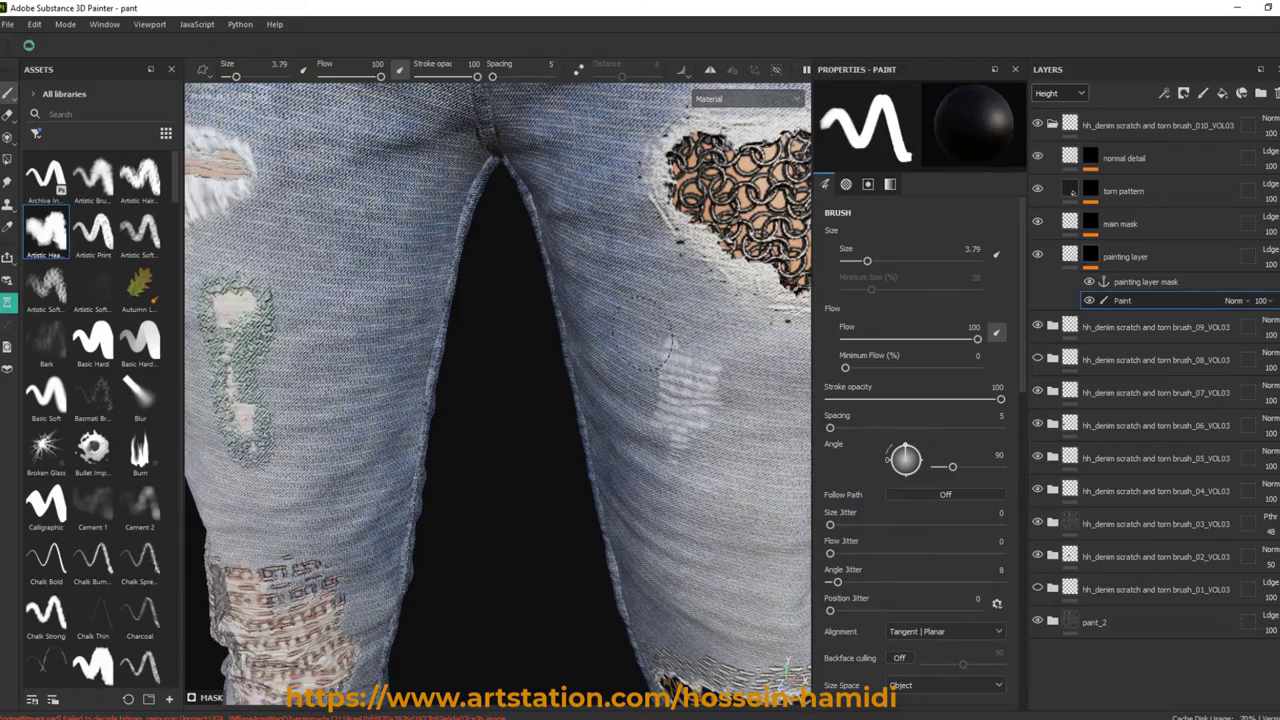
# Step: Set the torn pattern layer's height to 0.2814 and save the project
pyautogui.scroll(-3, 715, 420)
pyautogui.keyDown('alt'); pyautogui.moveTo(715, 420); pyautogui.dragTo(680, 420); pyautogui.keyUp('alt')
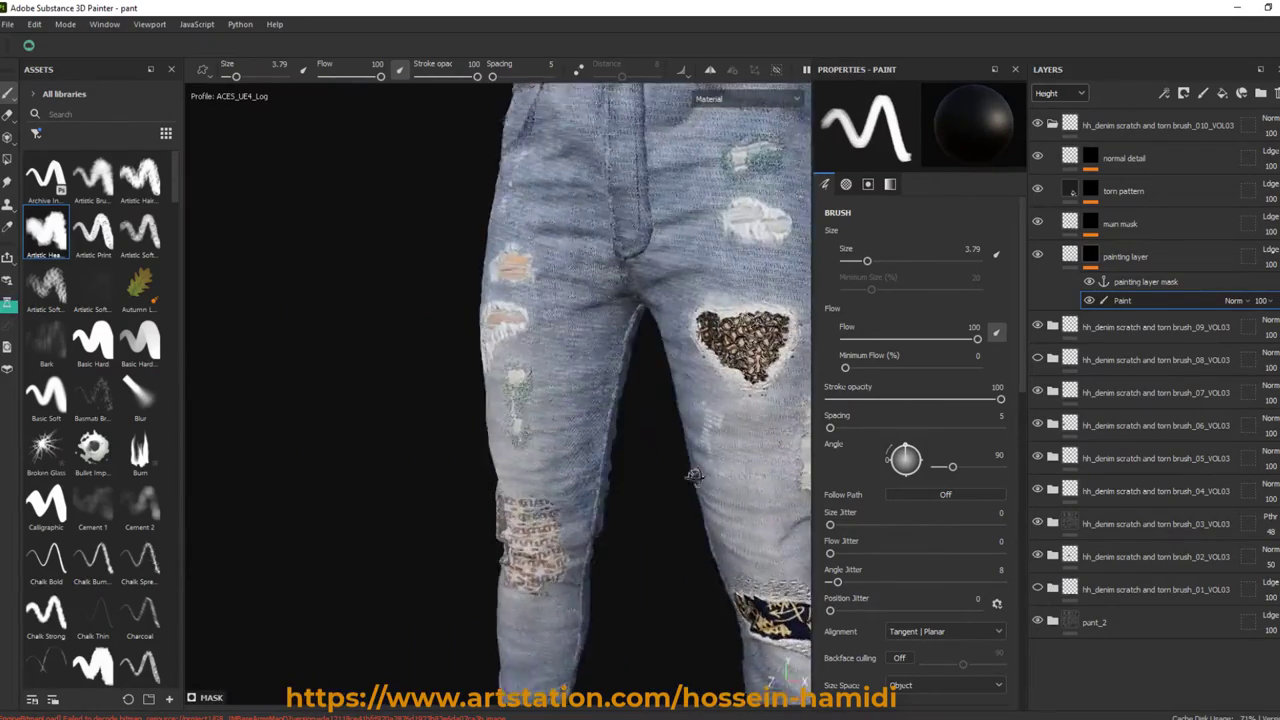
pyautogui.scroll(3, 680, 420)
pyautogui.click(1075, 195)
pyautogui.moveTo(922, 327); pyautogui.dragTo(927, 327)
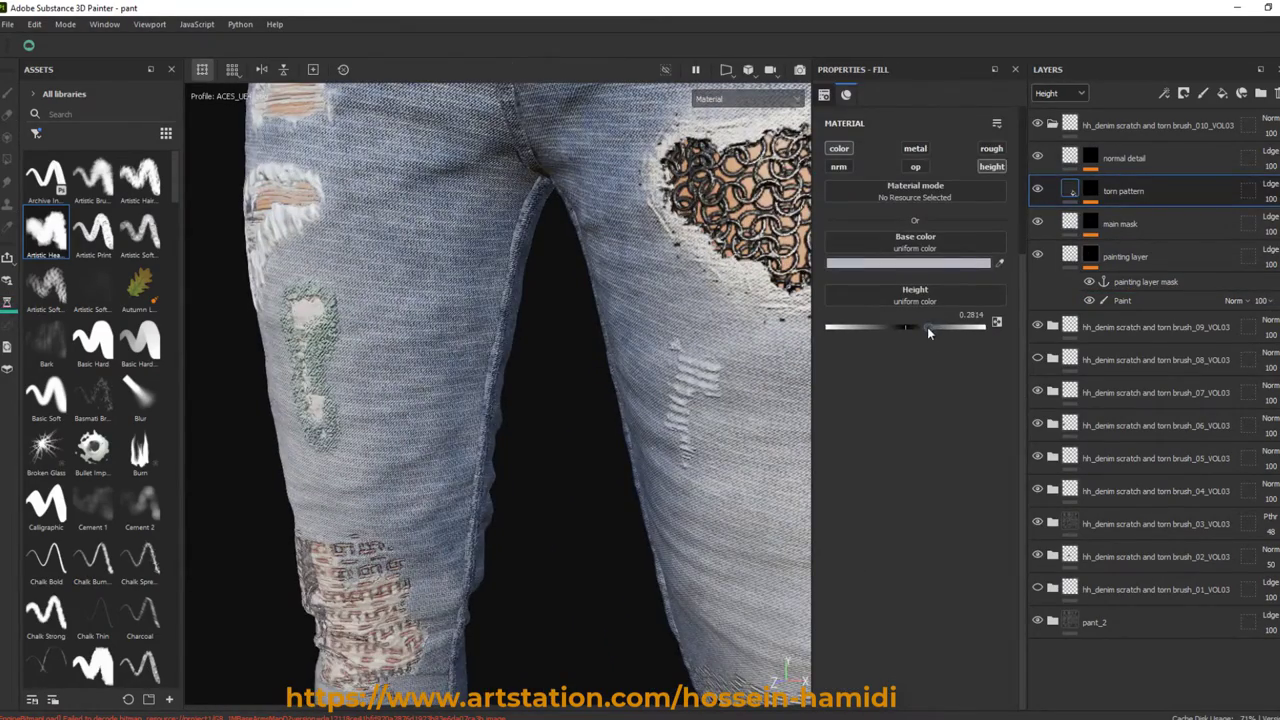
pyautogui.scroll(-3, 600, 420)
pyautogui.hotkey('ctrl', 's')
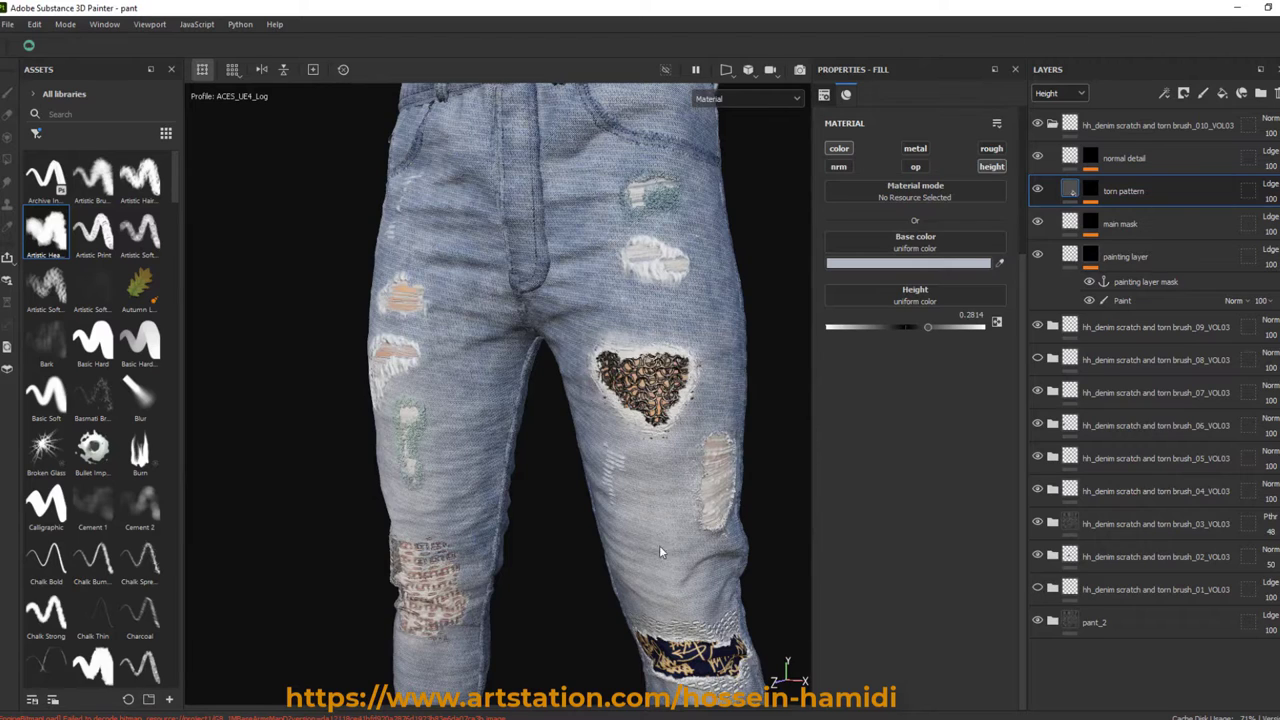
# Step: Orbit the jeans and expand a lower layer group to reach its sub-layers
pyautogui.keyDown('alt'); pyautogui.moveTo(659, 545); pyautogui.dragTo(760, 540); pyautogui.keyUp('alt')
pyautogui.click(1052, 556)
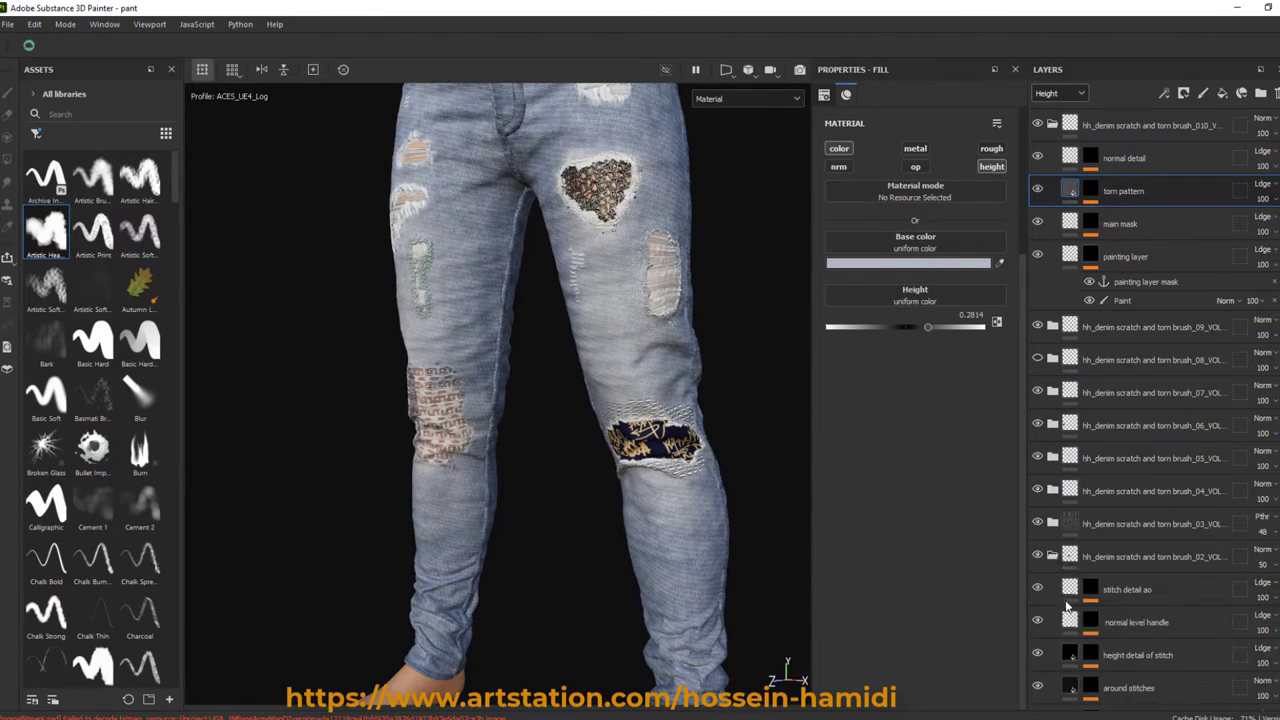
pyautogui.scroll(-3, 1150, 500)
pyautogui.scroll(-2, 1177, 606)
pyautogui.scroll(-2, 1177, 606)
# Step: Select the lower group's Paint sublayer, zoom in on the leg, and shrink the brush to 2.26
pyautogui.click(1122, 660)
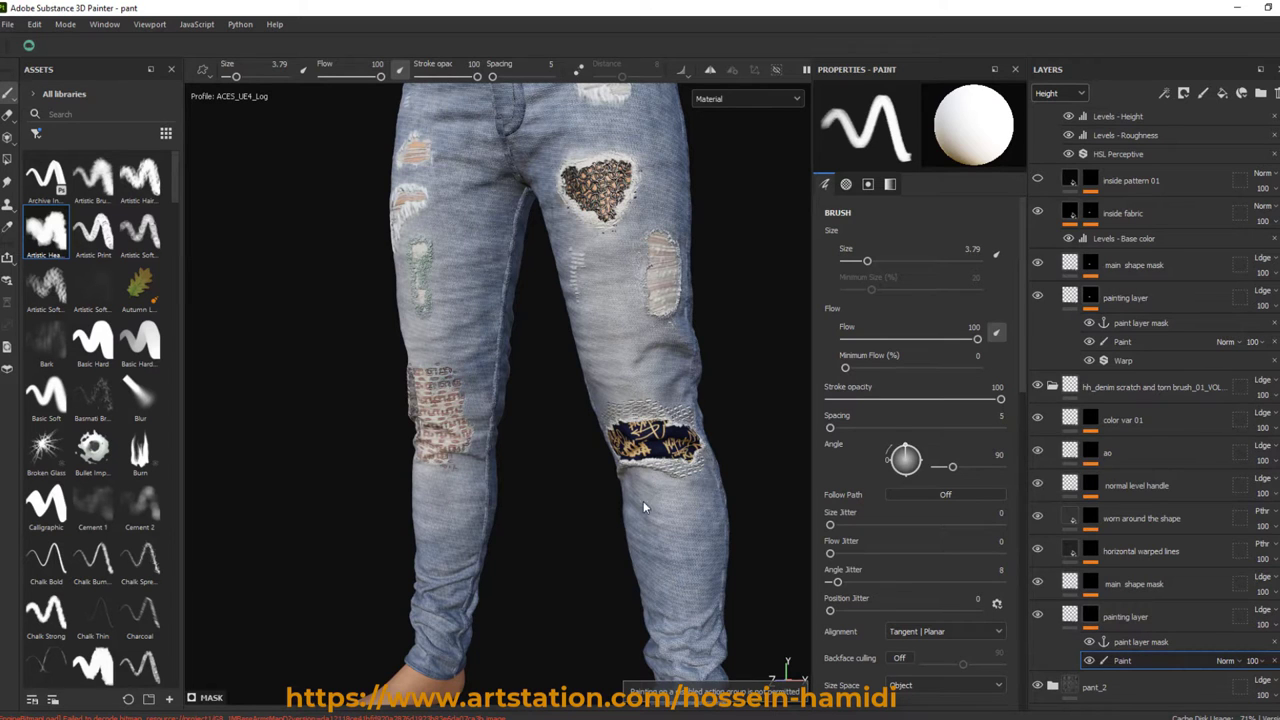
pyautogui.keyDown('alt'); pyautogui.moveTo(643, 501); pyautogui.dragTo(640, 500); pyautogui.keyUp('alt')
pyautogui.keyDown('alt'); pyautogui.moveTo(675, 533); pyautogui.dragTo(675, 620, button='middle'); pyautogui.keyUp('alt')
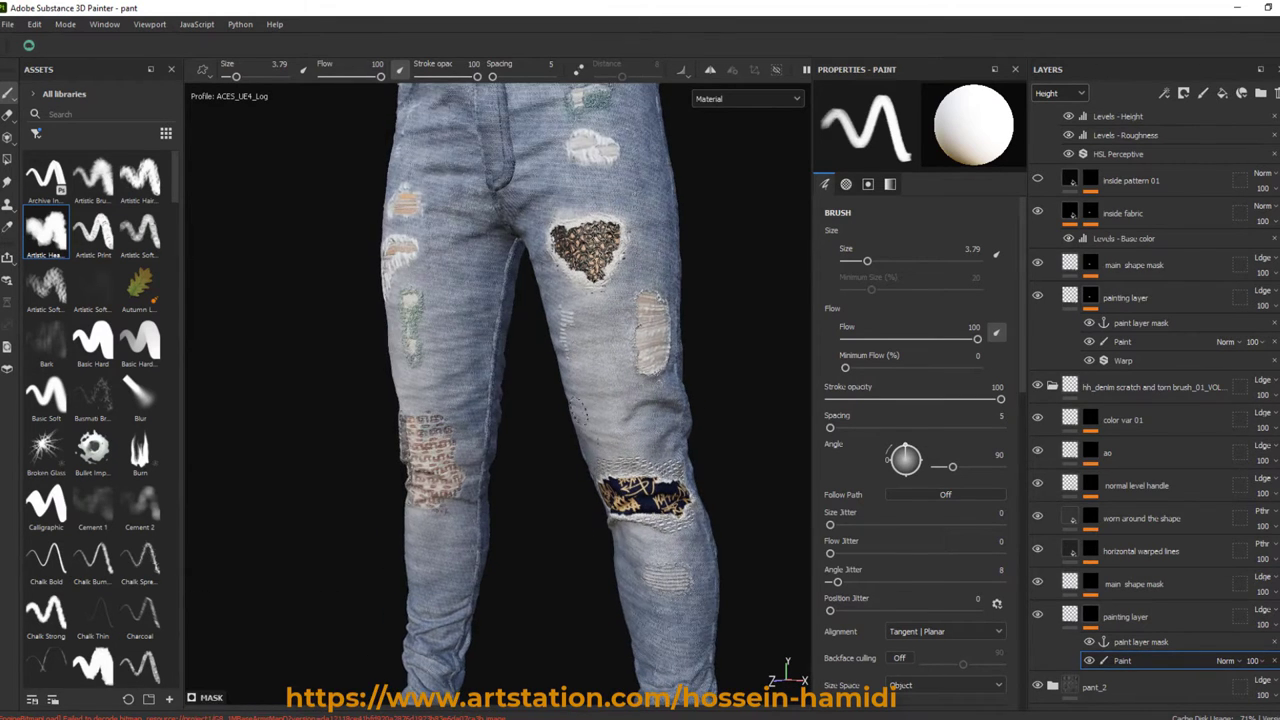
pyautogui.keyDown('alt'); pyautogui.moveTo(675, 620); pyautogui.dragTo(700, 660, button='right'); pyautogui.keyUp('alt')
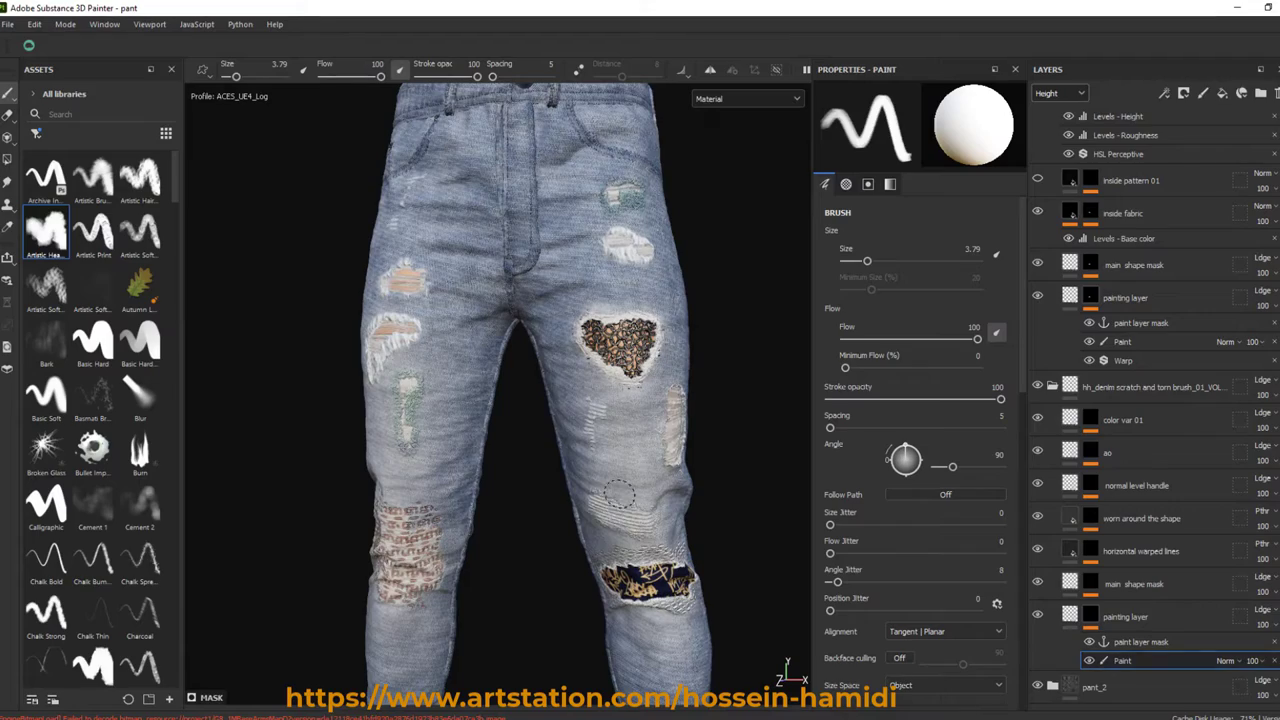
pyautogui.keyDown('alt'); pyautogui.moveTo(645, 475); pyautogui.dragTo(705, 515); pyautogui.keyUp('alt')
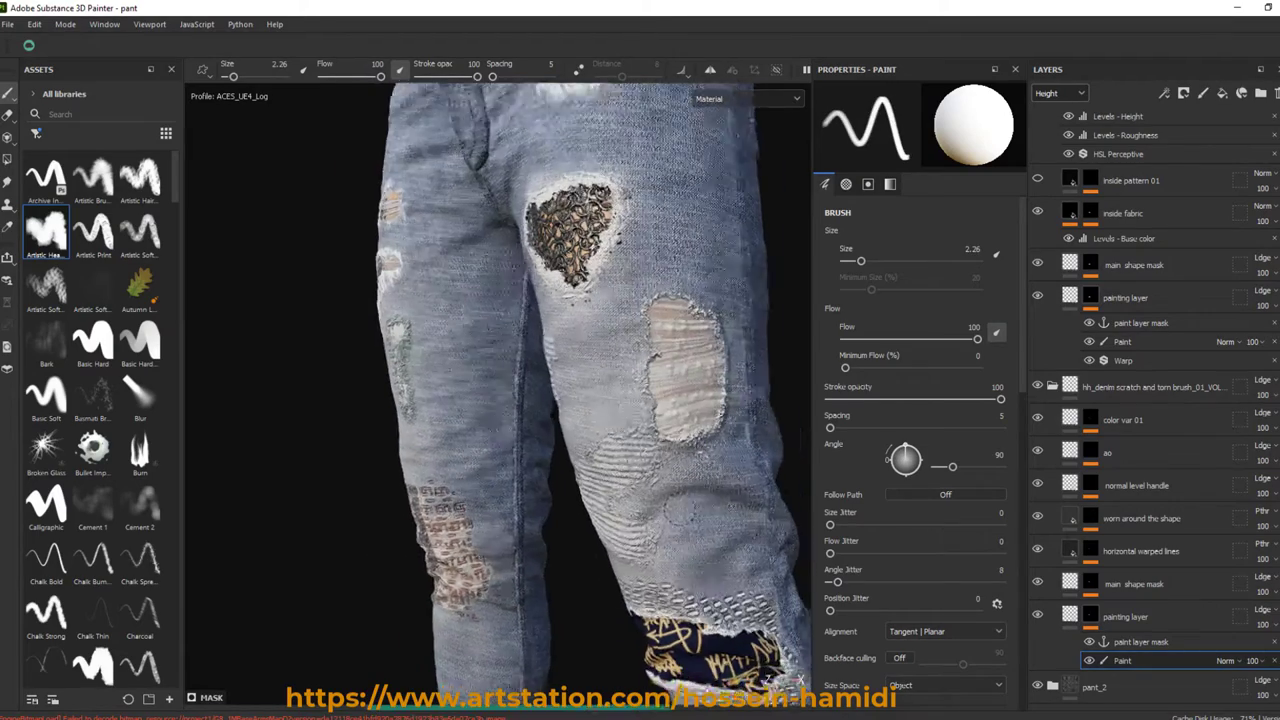
pyautogui.keyDown('alt'); pyautogui.moveTo(645, 510); pyautogui.dragTo(635, 430, button='right'); pyautogui.keyUp('alt')
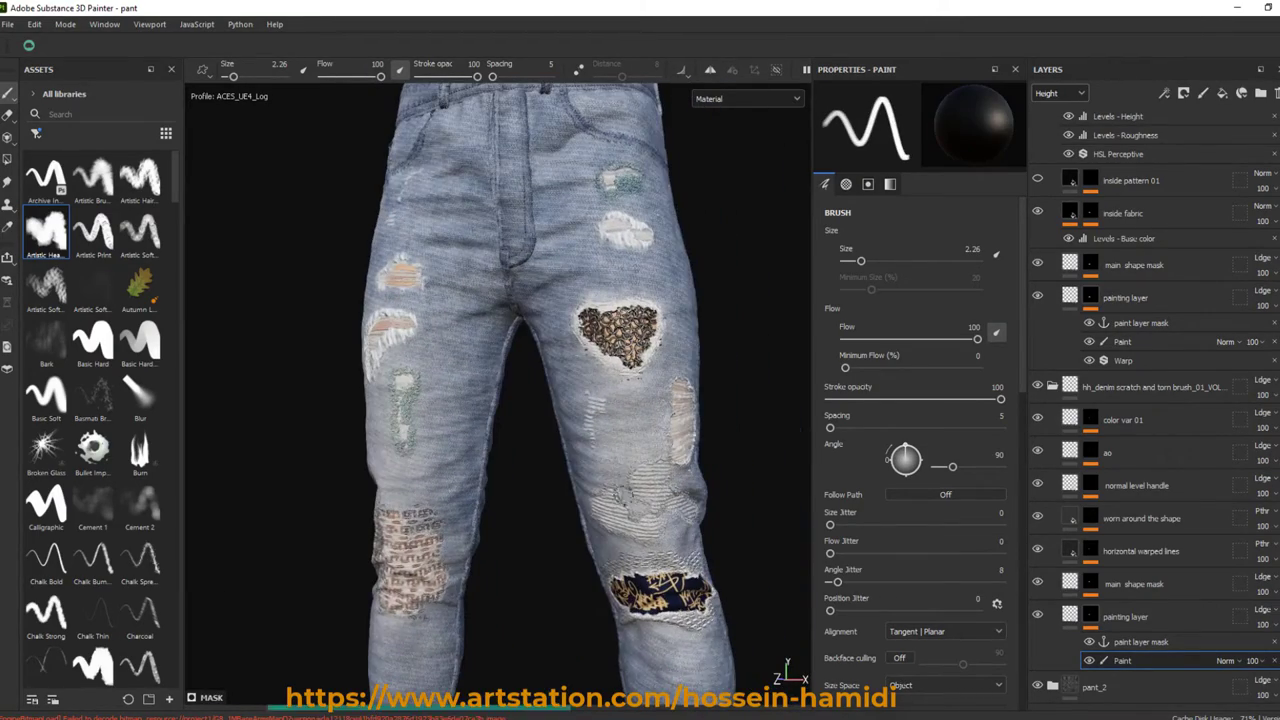
pyautogui.moveTo(630, 340)
pyautogui.keyDown('alt'); pyautogui.mouseDown()
pyautogui.moveTo(745, 690)
pyautogui.moveTo(725, 503)
pyautogui.mouseUp(); pyautogui.keyUp('alt')
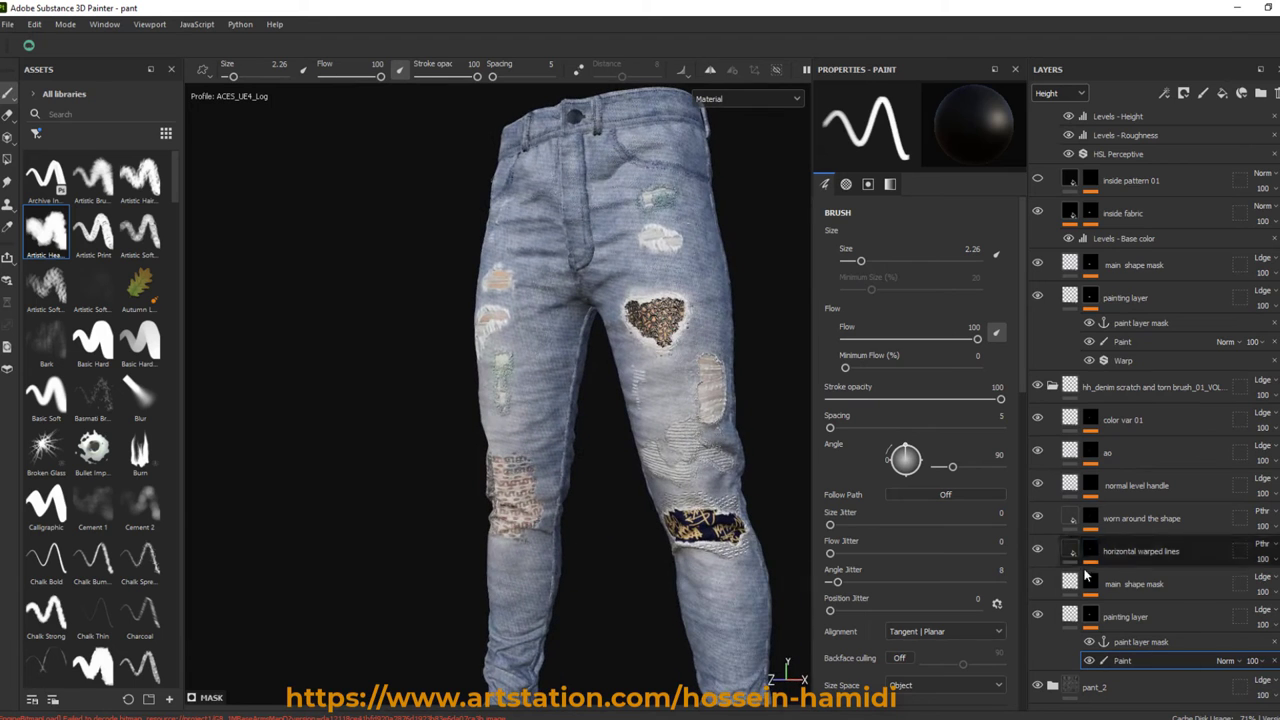
# Step: Pick the knee patch's Paint layer from the model and paint white with a 4.76 brush to extend it vertically
pyautogui.keyDown('ctrl'); pyautogui.keyDown('alt'); pyautogui.rightClick(725, 503); pyautogui.keyUp('alt'); pyautogui.keyUp('ctrl')
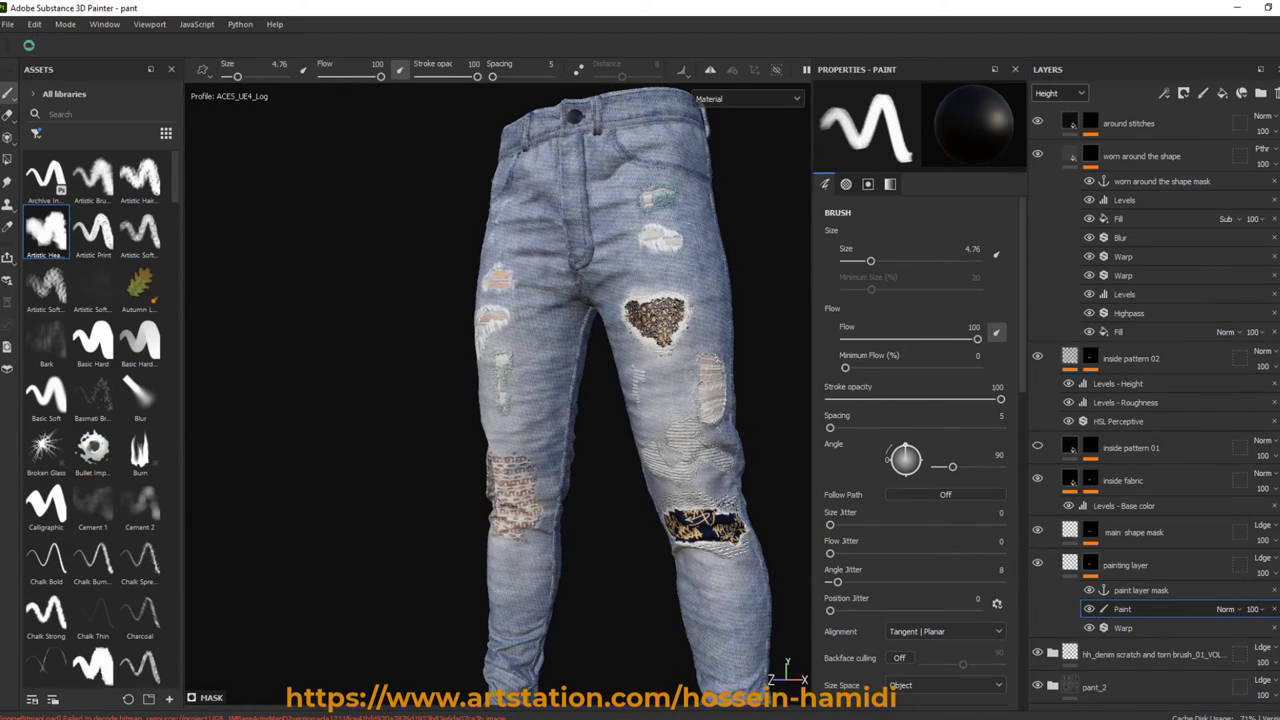
pyautogui.moveTo(705, 530); pyautogui.dragTo(700, 560)
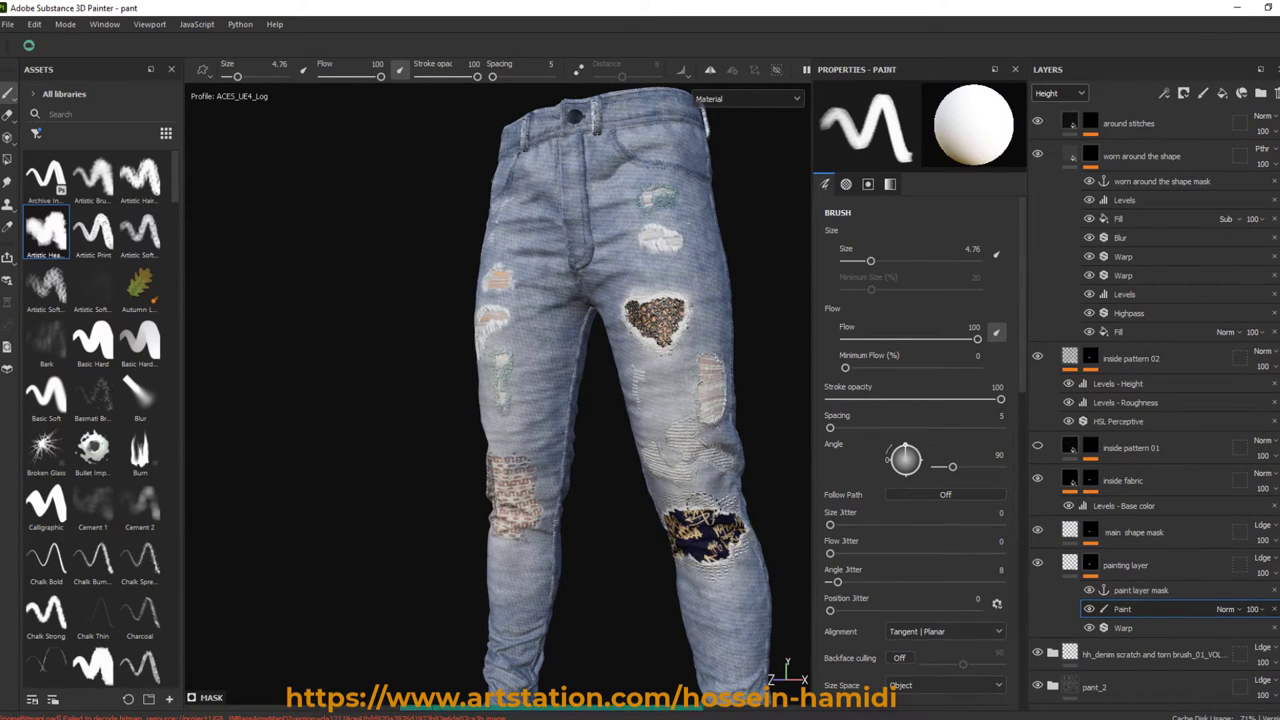
pyautogui.moveTo(700, 500); pyautogui.dragTo(715, 580)
pyautogui.keyDown('alt'); pyautogui.moveTo(600, 400); pyautogui.dragTo(640, 400); pyautogui.keyUp('alt')
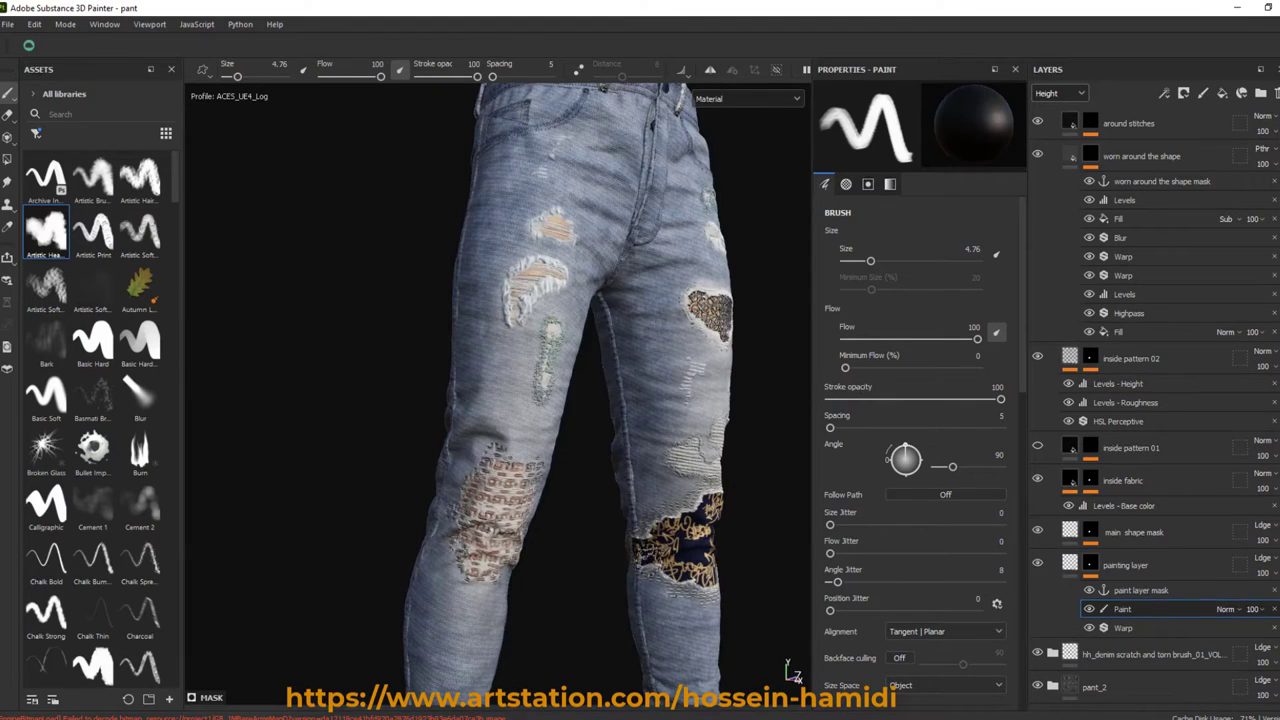
pyautogui.moveTo(640, 540)
pyautogui.keyDown('alt'); pyautogui.mouseDown()
pyautogui.moveTo(457, 608)
pyautogui.moveTo(777, 591)
pyautogui.mouseUp(); pyautogui.keyUp('alt')
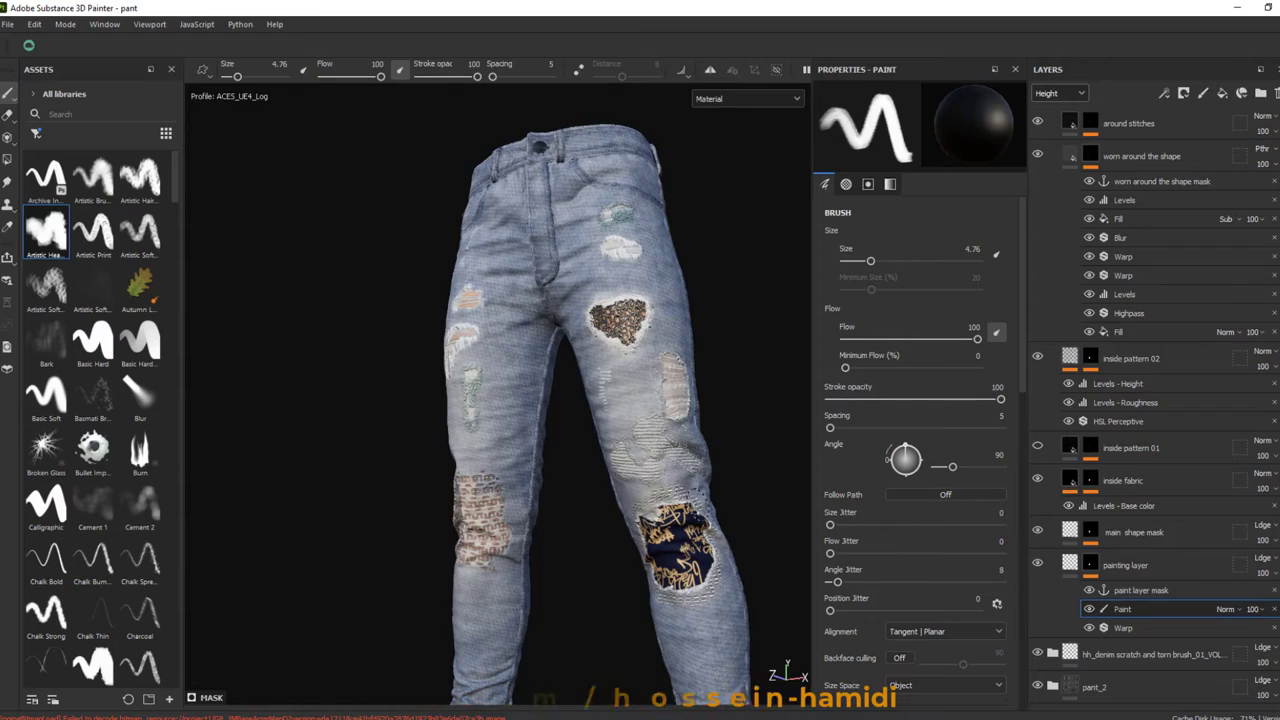
pyautogui.keyDown('alt'); pyautogui.moveTo(690, 590); pyautogui.dragTo(708, 398); pyautogui.keyUp('alt')
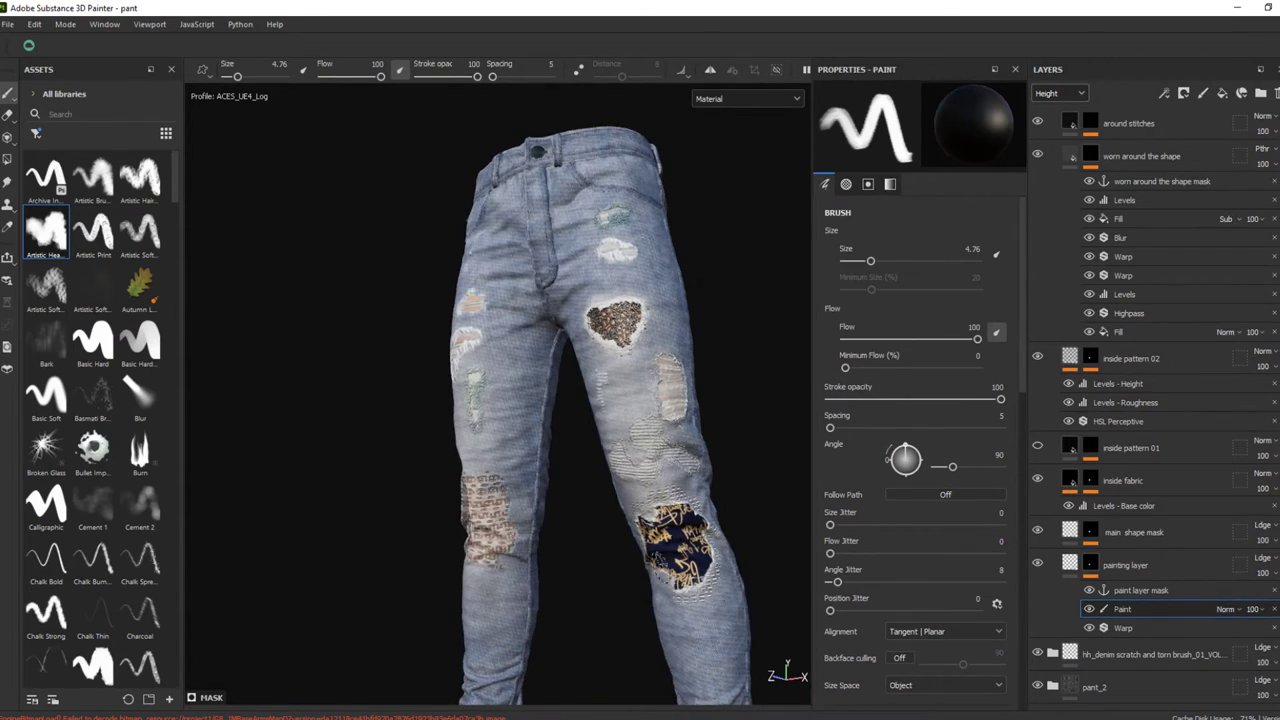